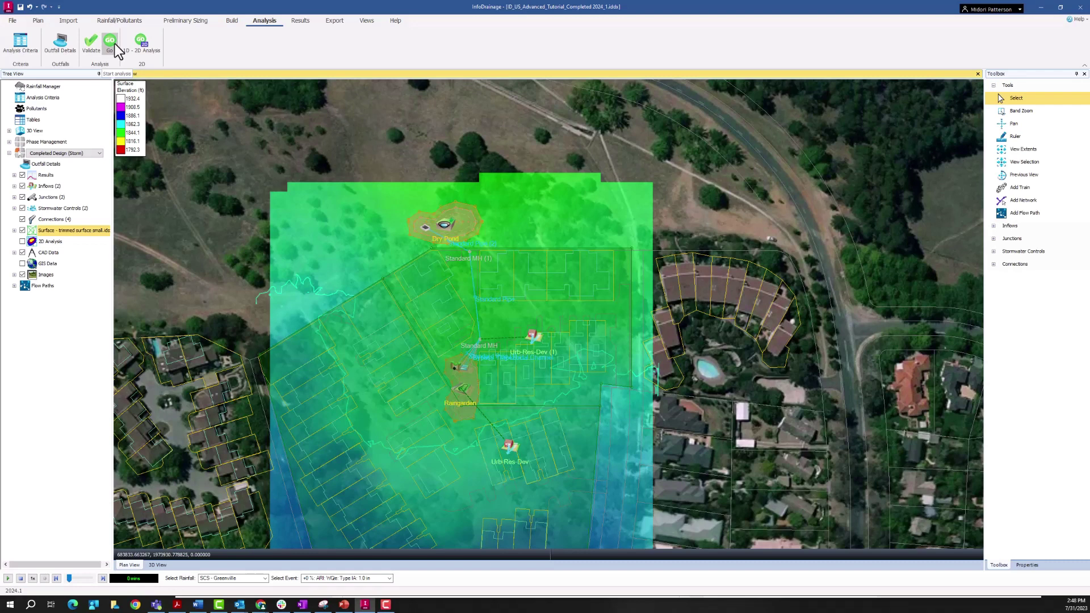
- Run the analysis and position the Stormwater Controls Summary window so the map stays visible
{"action": "left_click", "coordinate": [115, 45]}
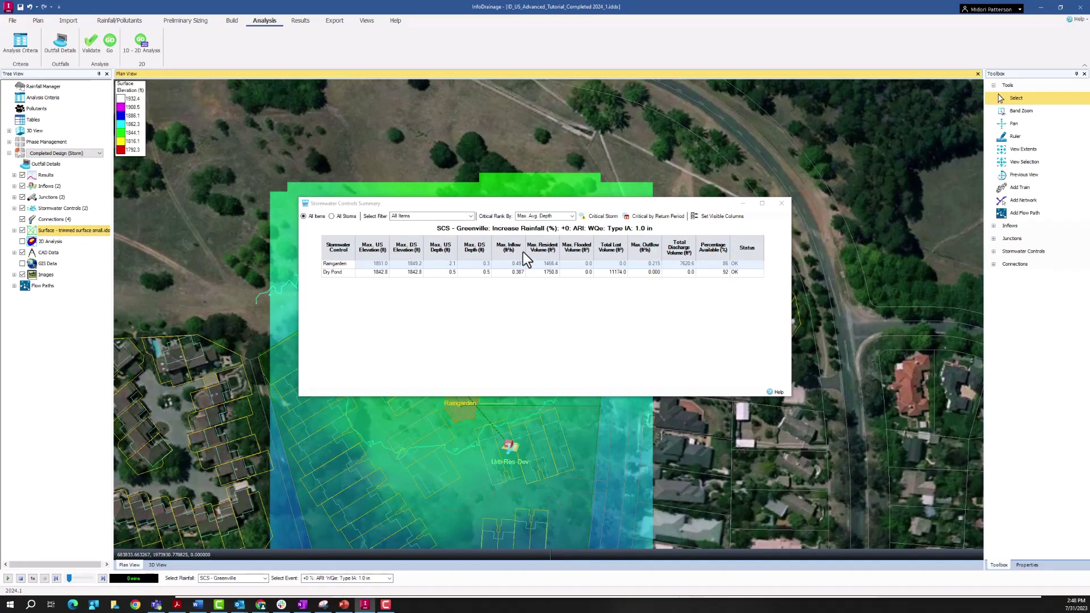
{"action": "left_click_drag", "start_coordinate": [484, 209], "coordinate": [703, 115]}
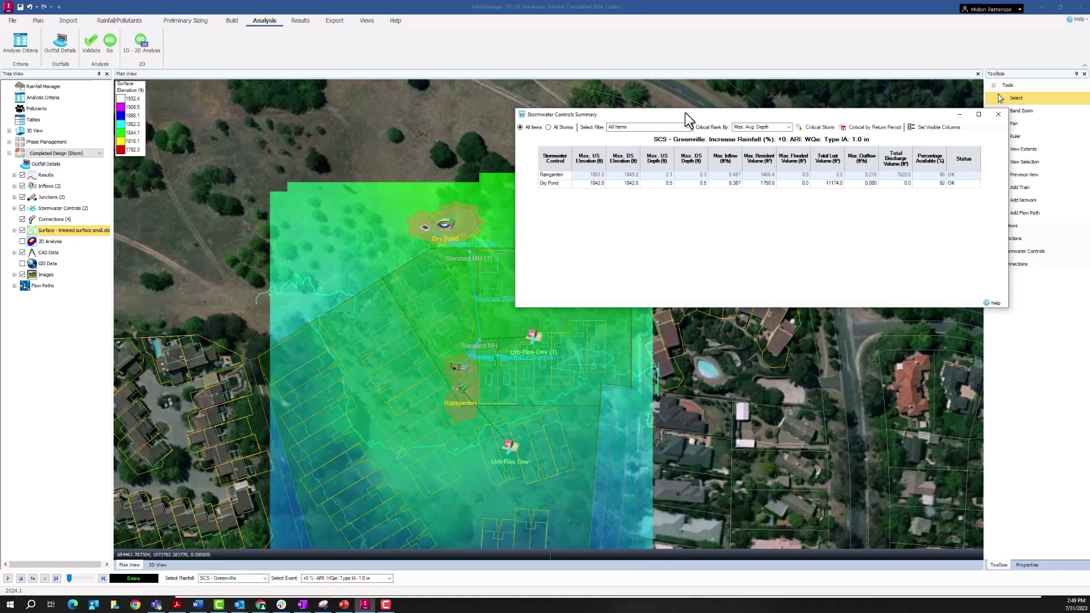
{"action": "left_click_drag", "start_coordinate": [680, 115], "coordinate": [433, 220]}
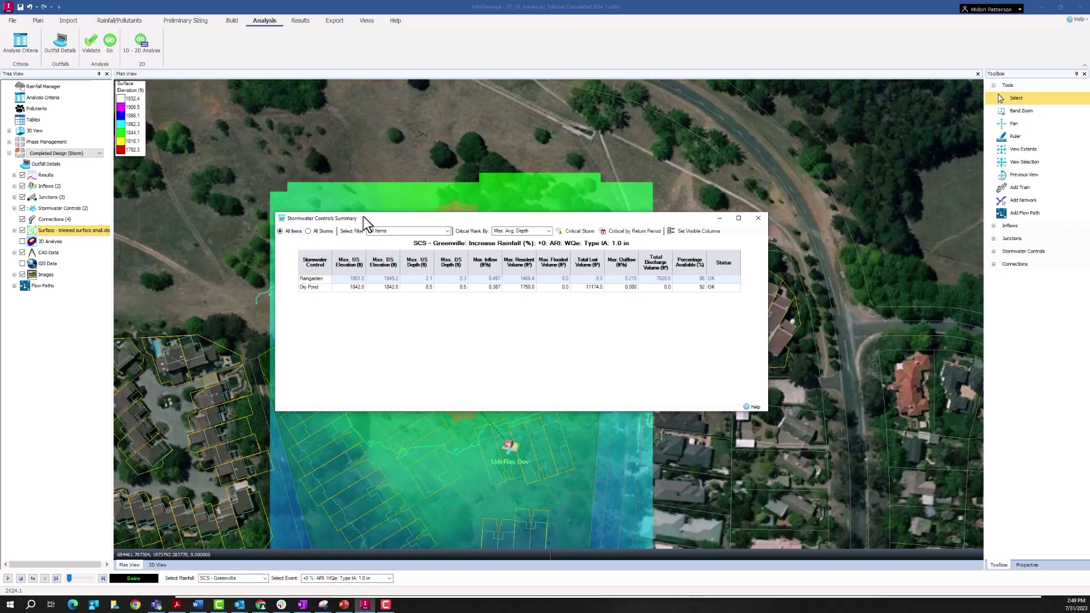
{"action": "left_click_drag", "start_coordinate": [363, 217], "coordinate": [357, 218]}
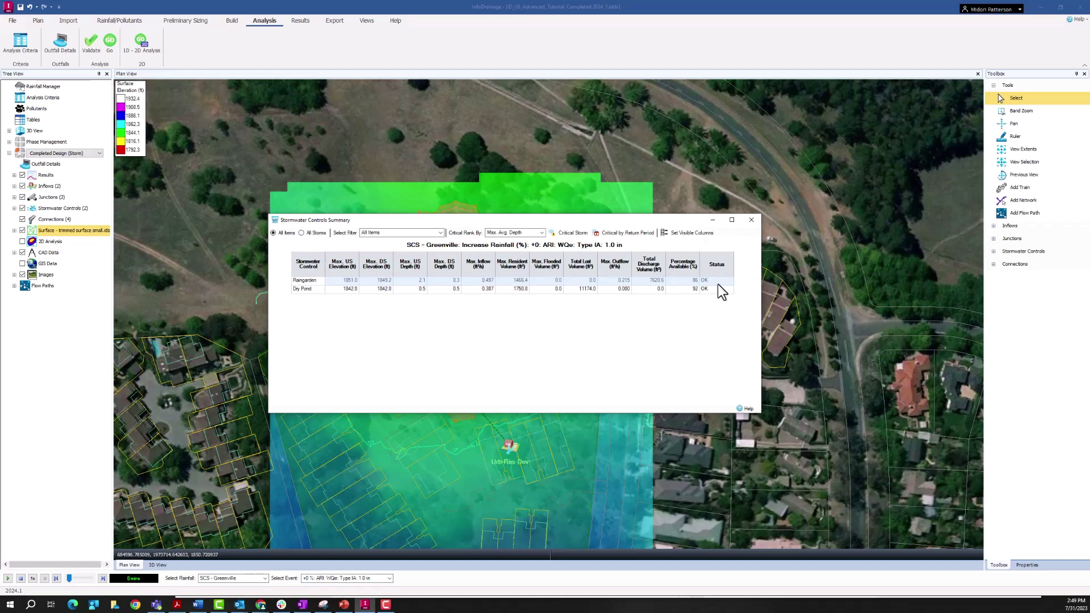
- Show critical storm per item and scroll to Status: Raingarden -21% Flood Risk, Dry Pond 10% OK
{"action": "left_click", "coordinate": [565, 236]}
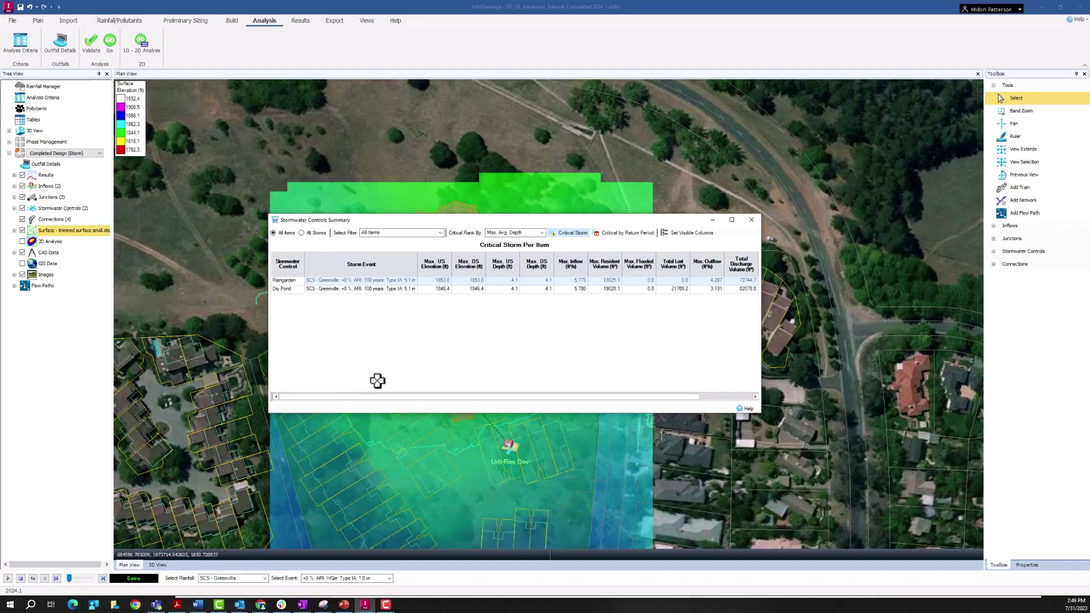
{"action": "left_click_drag", "start_coordinate": [375, 396], "coordinate": [428, 396]}
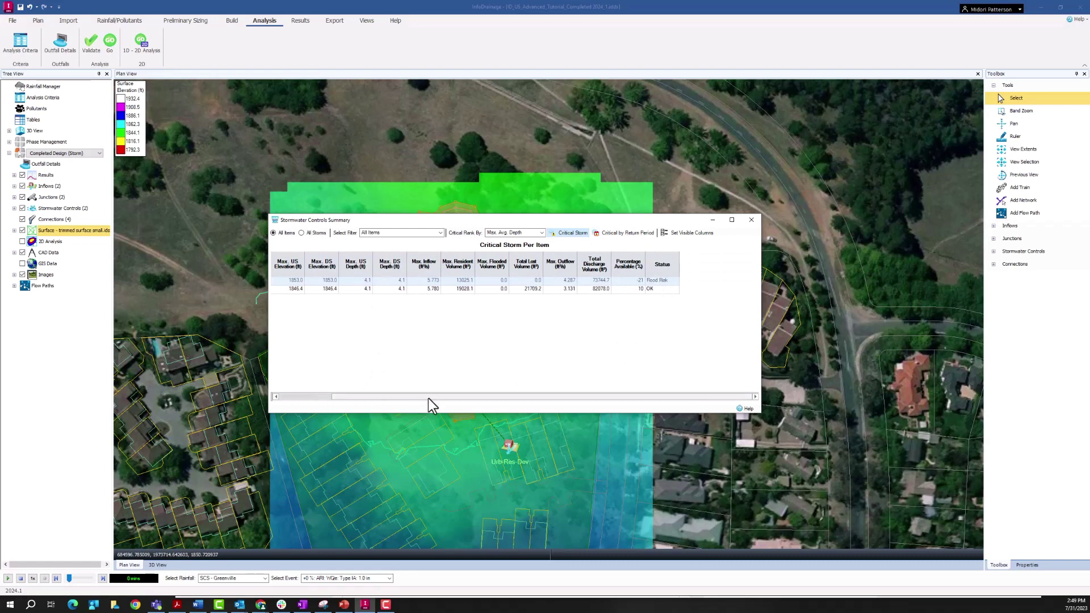
{"action": "left_click_drag", "start_coordinate": [428, 397], "coordinate": [396, 396]}
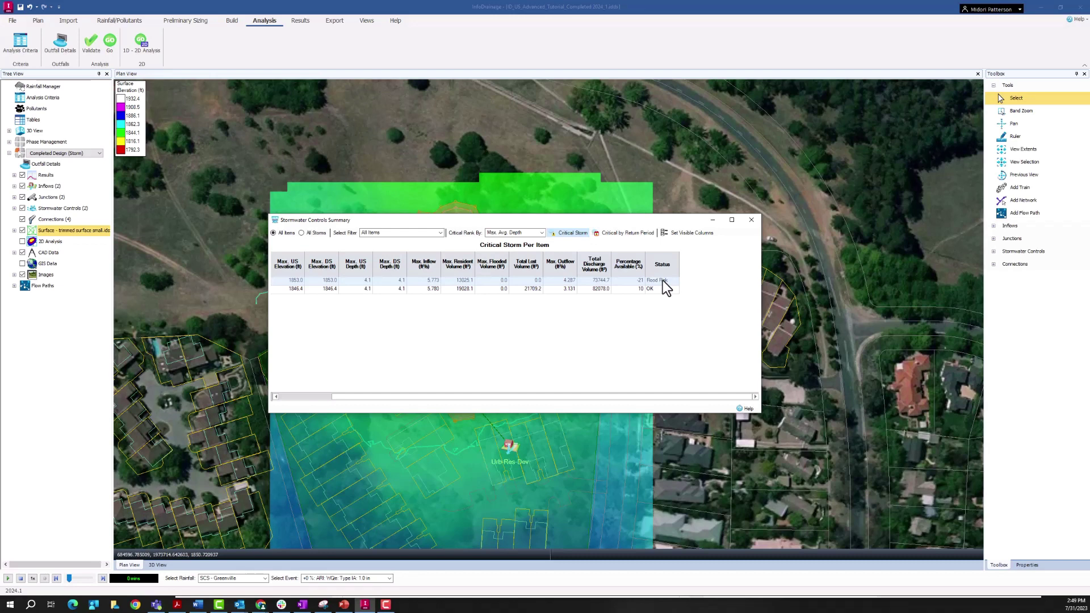
- Close the summary and set a 5% Increase Rainfall in the Rainfall Manager
{"action": "left_click", "coordinate": [752, 220]}
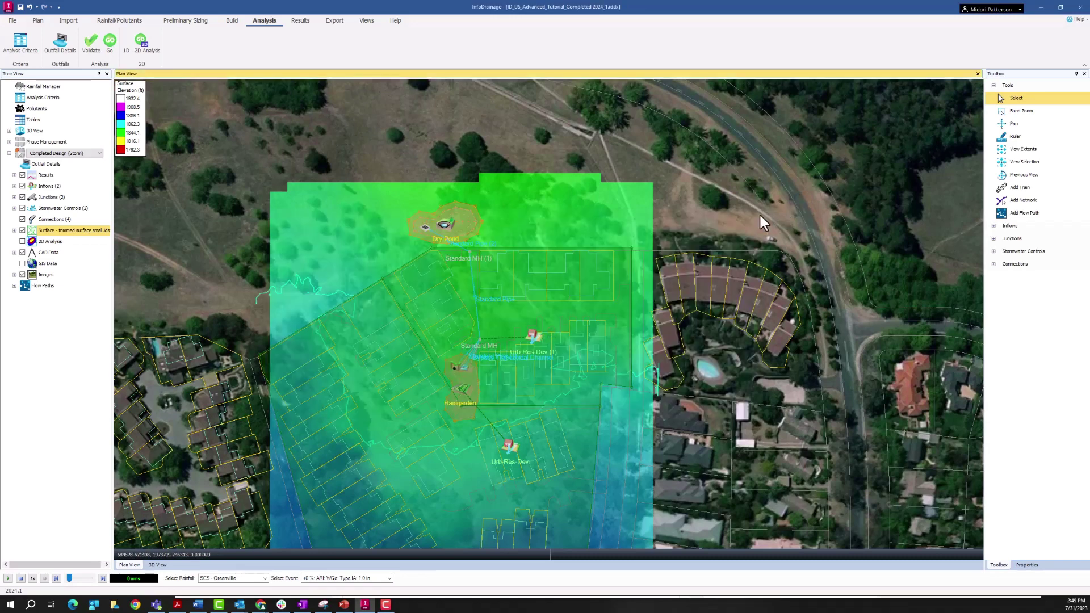
{"action": "left_click", "coordinate": [122, 21]}
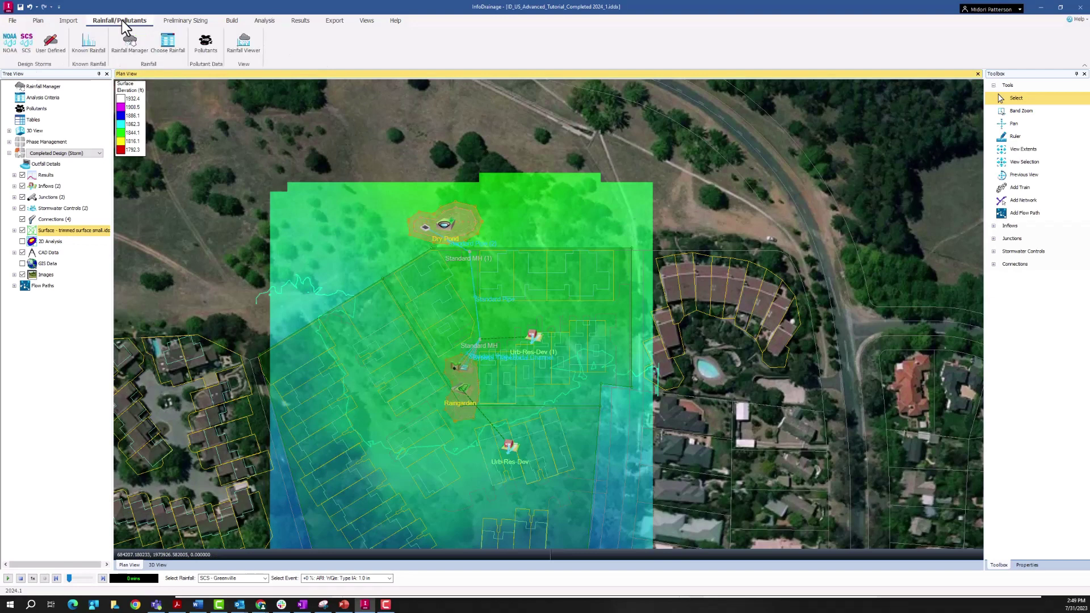
{"action": "left_click", "coordinate": [131, 42]}
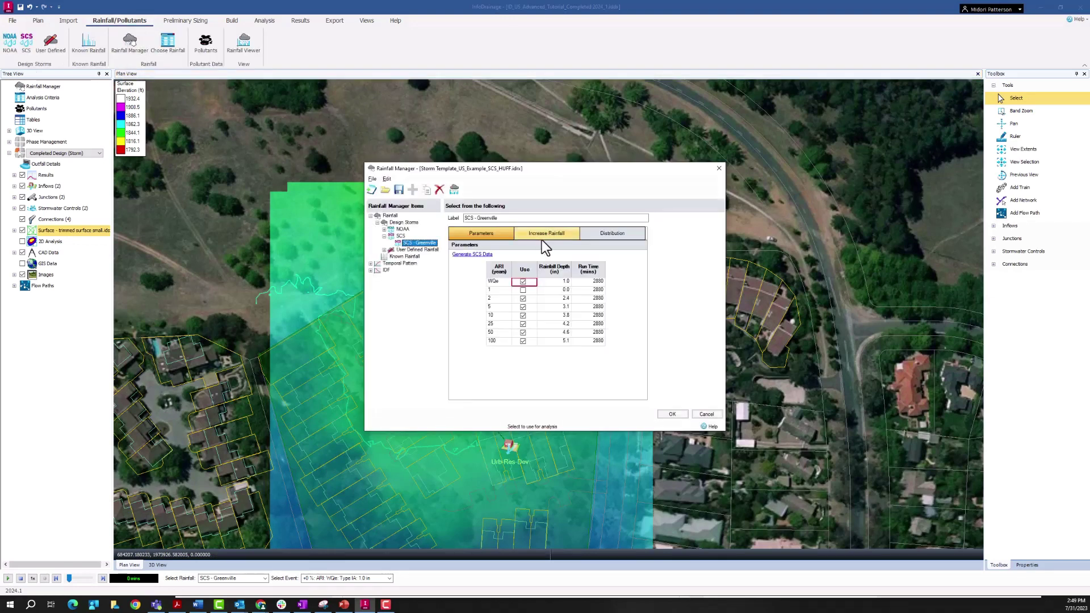
{"action": "left_click", "coordinate": [544, 235]}
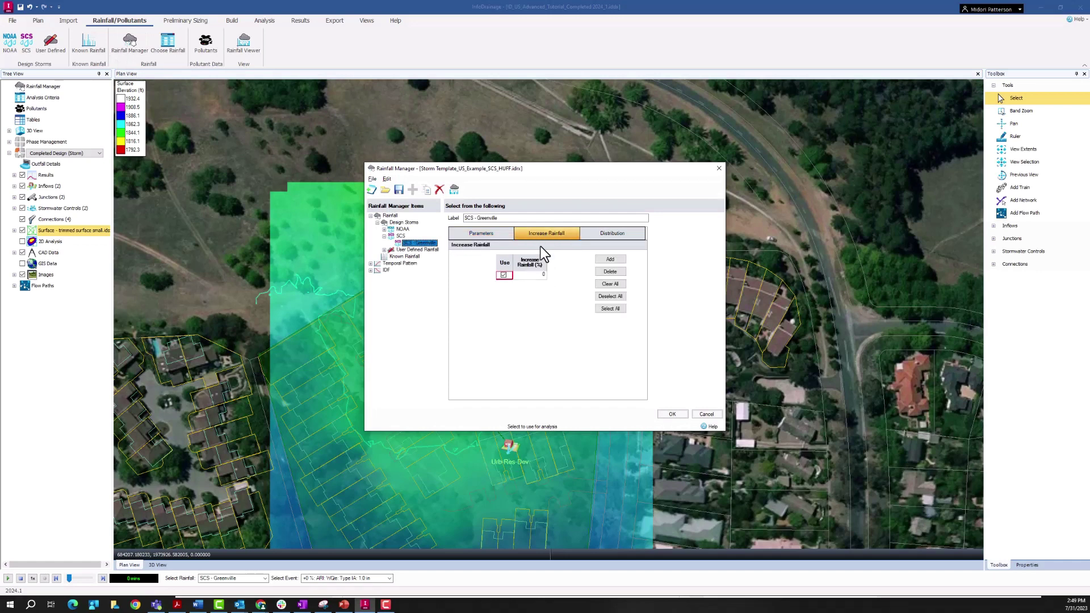
{"action": "left_click", "coordinate": [537, 275]}
{"action": "type", "text": "5"}
{"action": "key", "text": "Return"}
{"action": "left_click", "coordinate": [675, 413]}
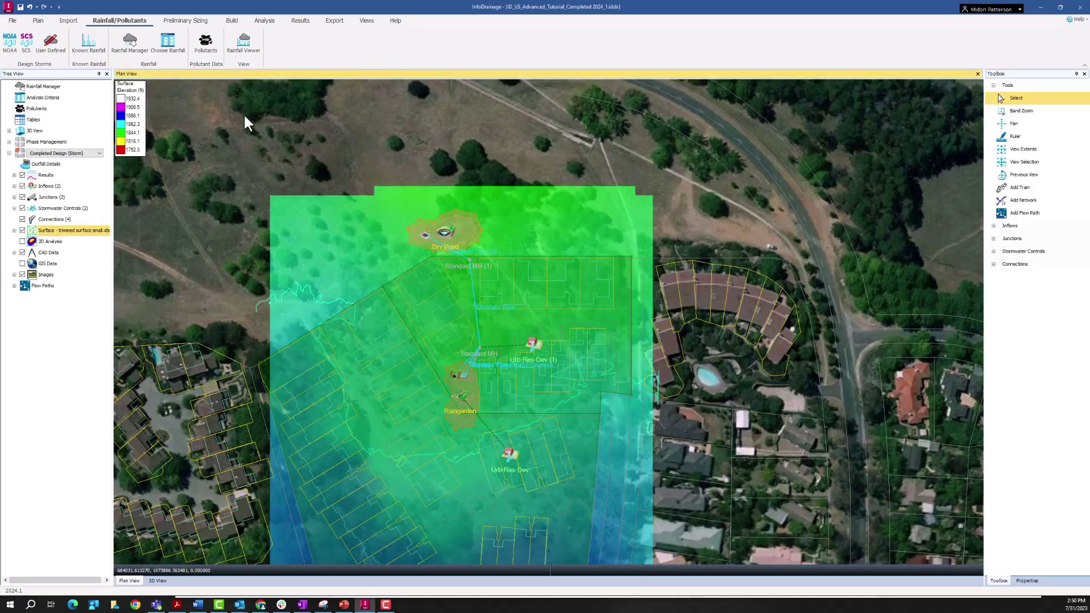
- Rerun the analysis and review critical storms: Raingarden -27% Flood, Dry Pond -4% Flood Risk
{"action": "left_click", "coordinate": [256, 23]}
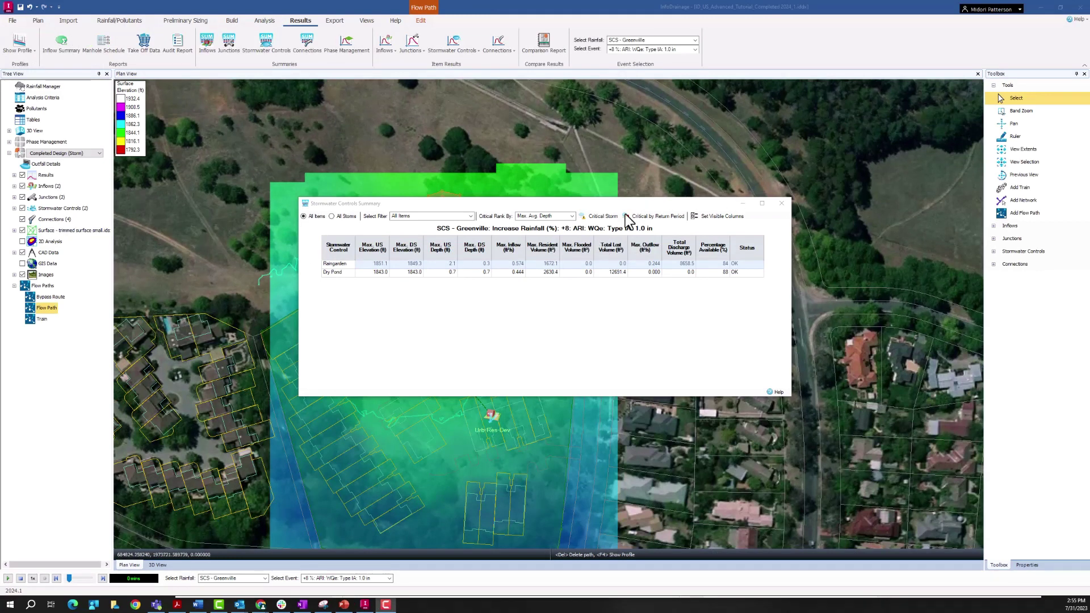
{"action": "left_click", "coordinate": [603, 216]}
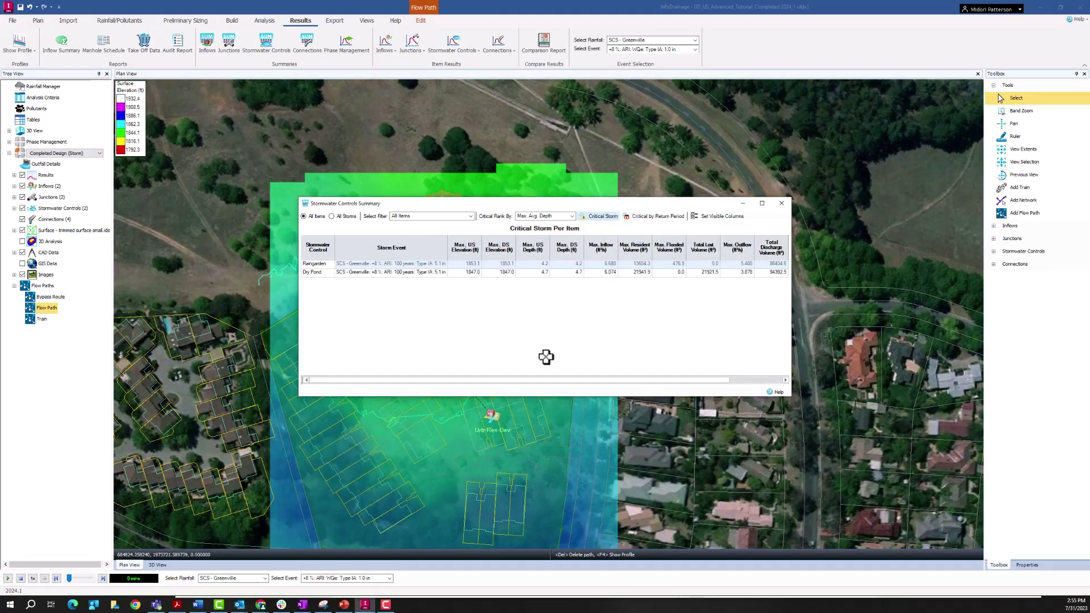
{"action": "left_click_drag", "start_coordinate": [512, 380], "coordinate": [602, 380]}
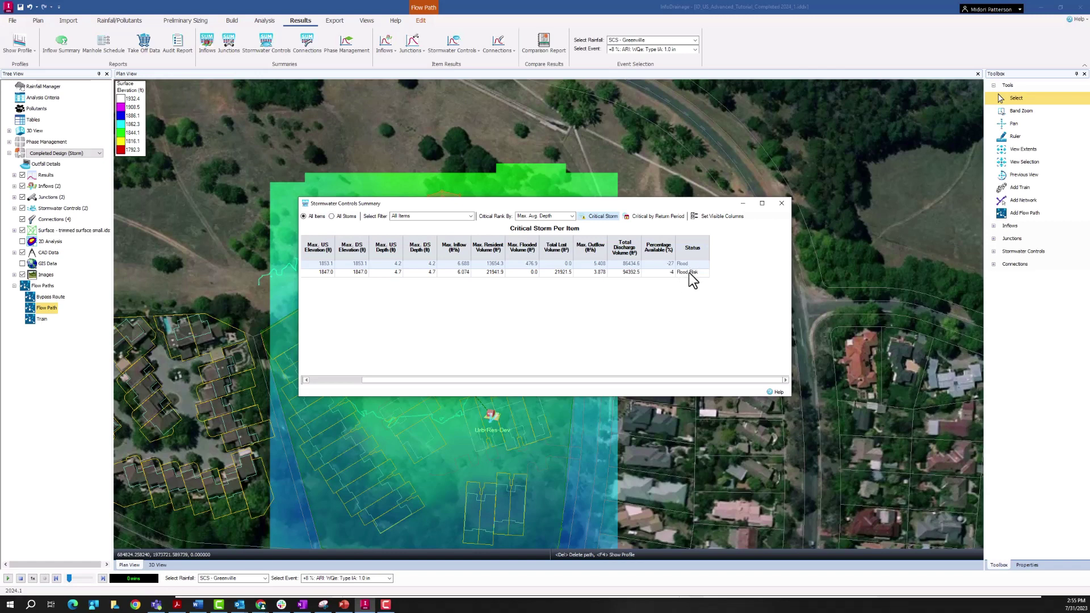
- Close the summary and open the Flow Path's long profile
{"action": "left_click", "coordinate": [778, 204]}
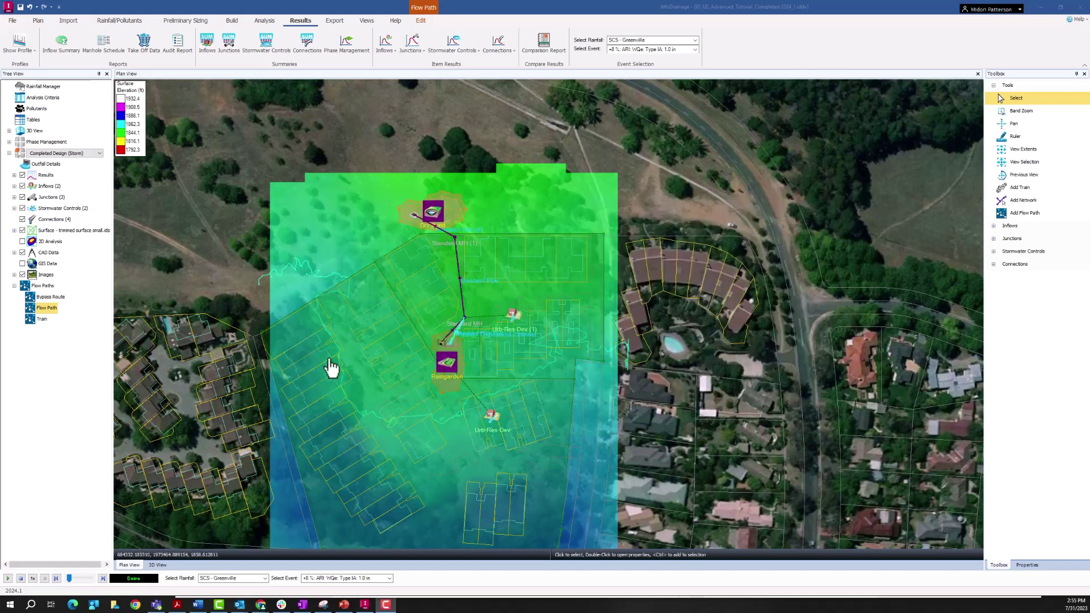
{"action": "right_click", "coordinate": [45, 309]}
{"action": "left_click", "coordinate": [91, 384]}
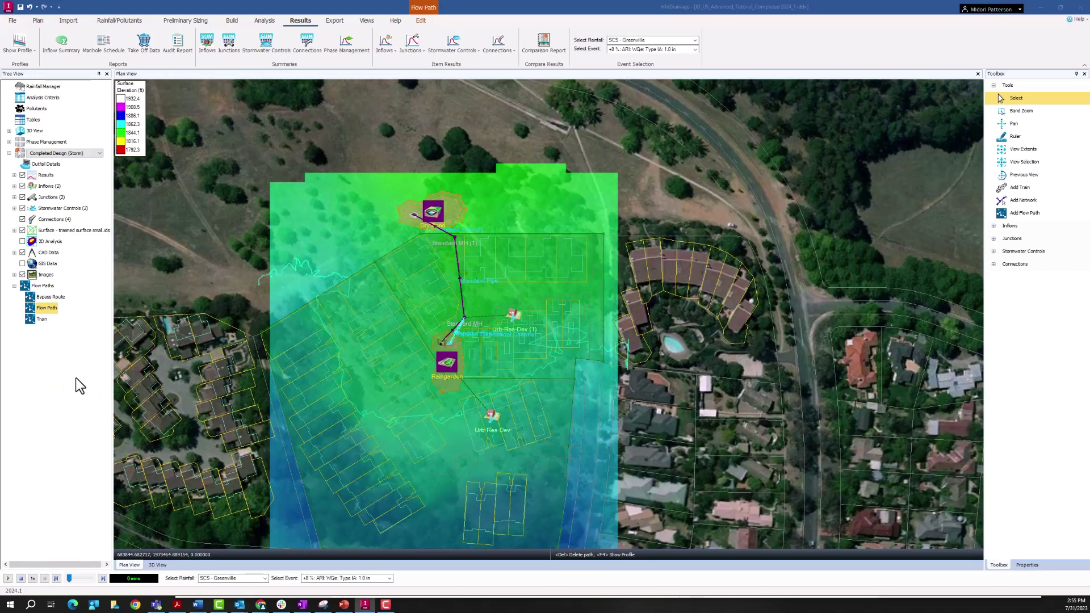
- Animate the Flow Path long profile through the 100-year storm event, then pause to inspect water levels
{"action": "right_click", "coordinate": [53, 311]}
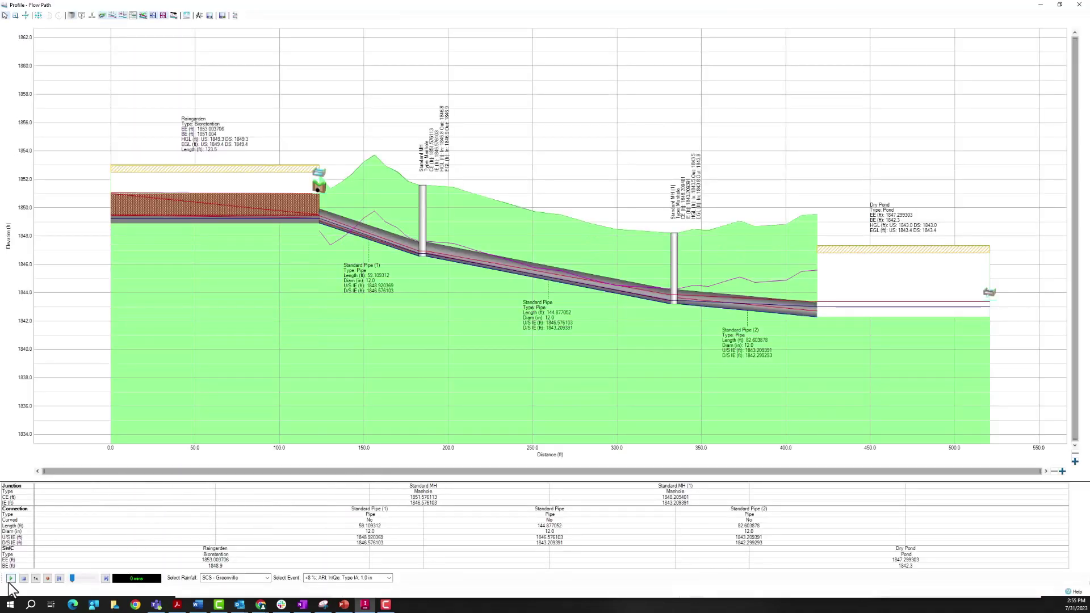
{"action": "left_click", "coordinate": [11, 578]}
{"action": "left_click", "coordinate": [348, 578]}
{"action": "left_click", "coordinate": [352, 570]}
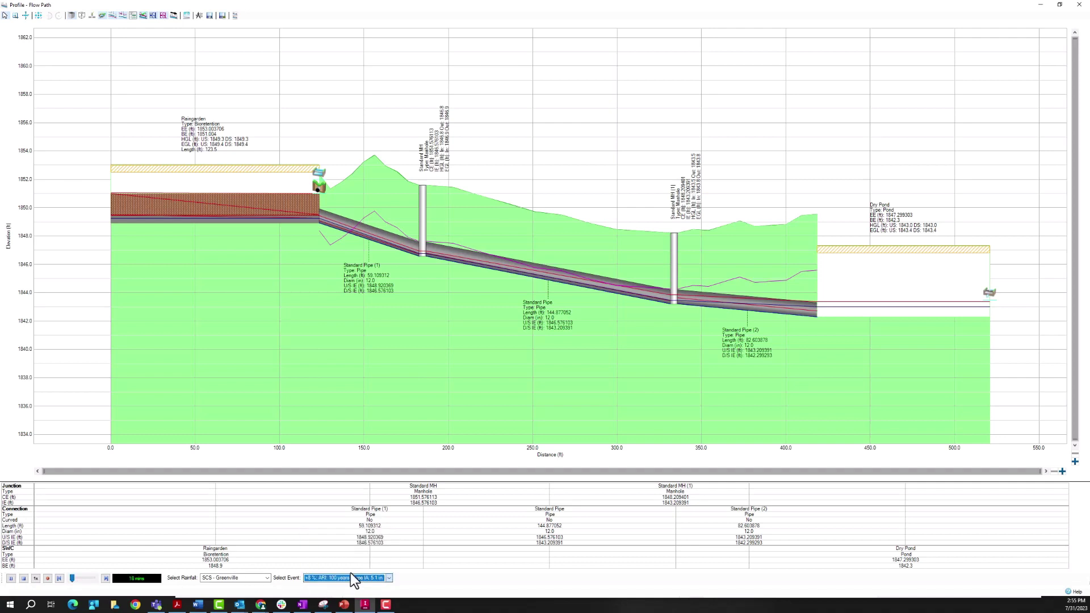
{"action": "left_click", "coordinate": [11, 578]}
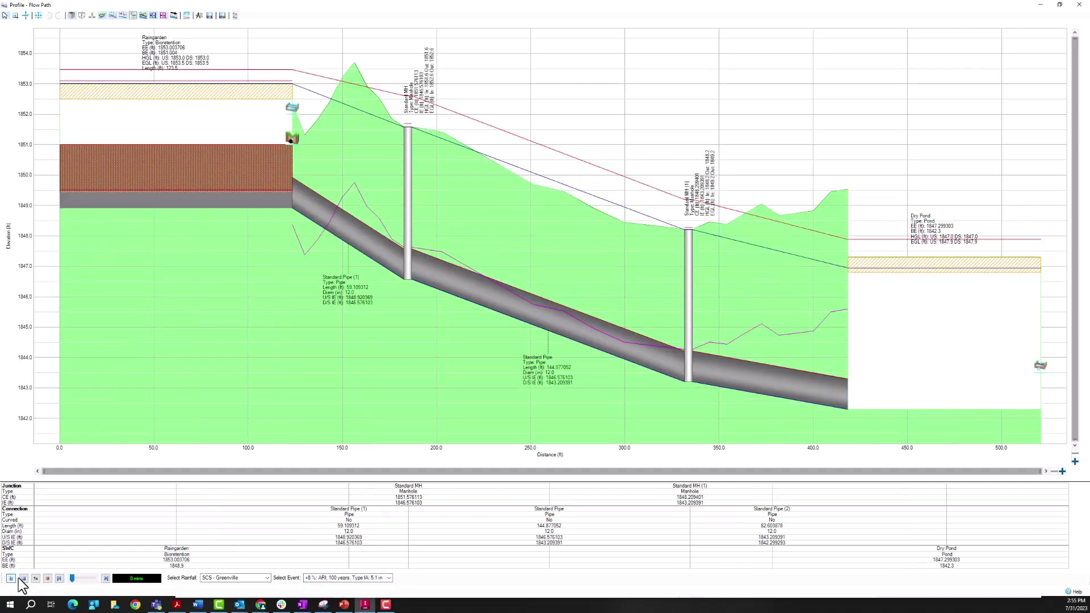
{"action": "left_click_drag", "start_coordinate": [74, 579], "coordinate": [76, 580]}
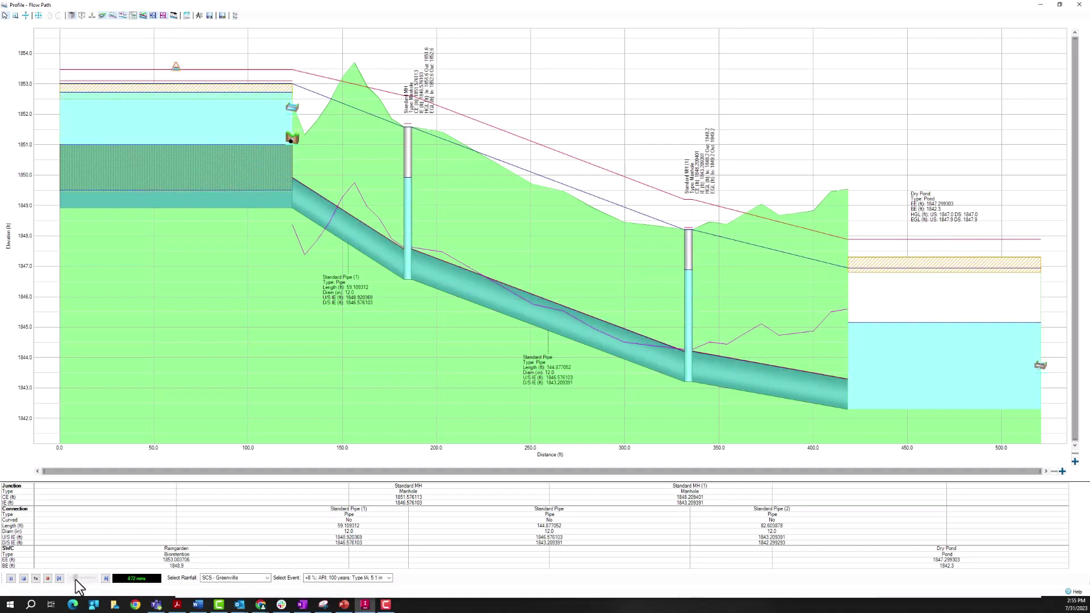
{"action": "left_click", "coordinate": [11, 578]}
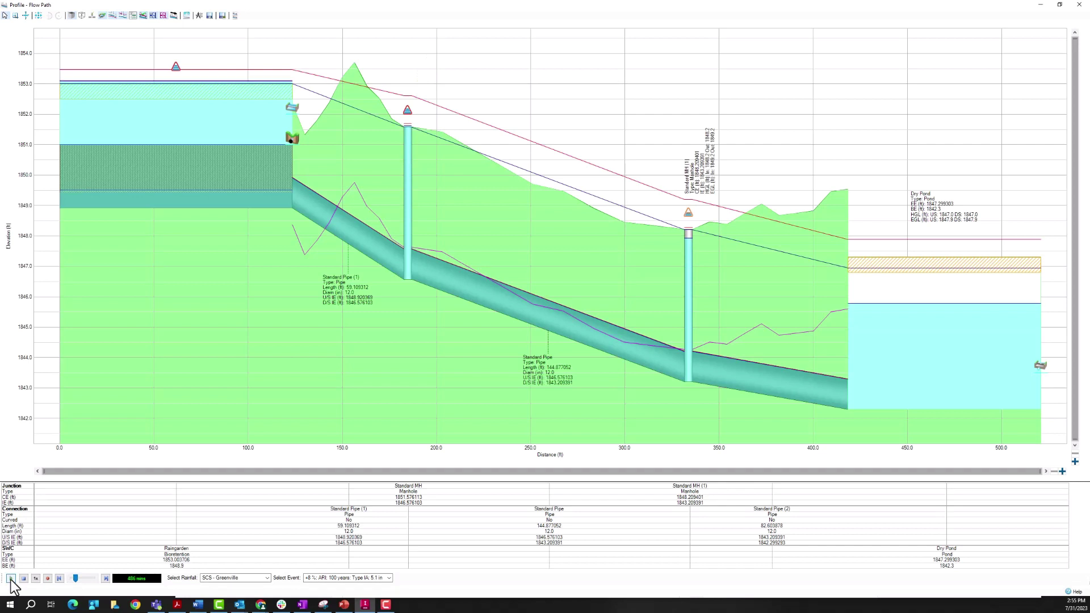
{"action": "mouse_move", "coordinate": [255, 88]}
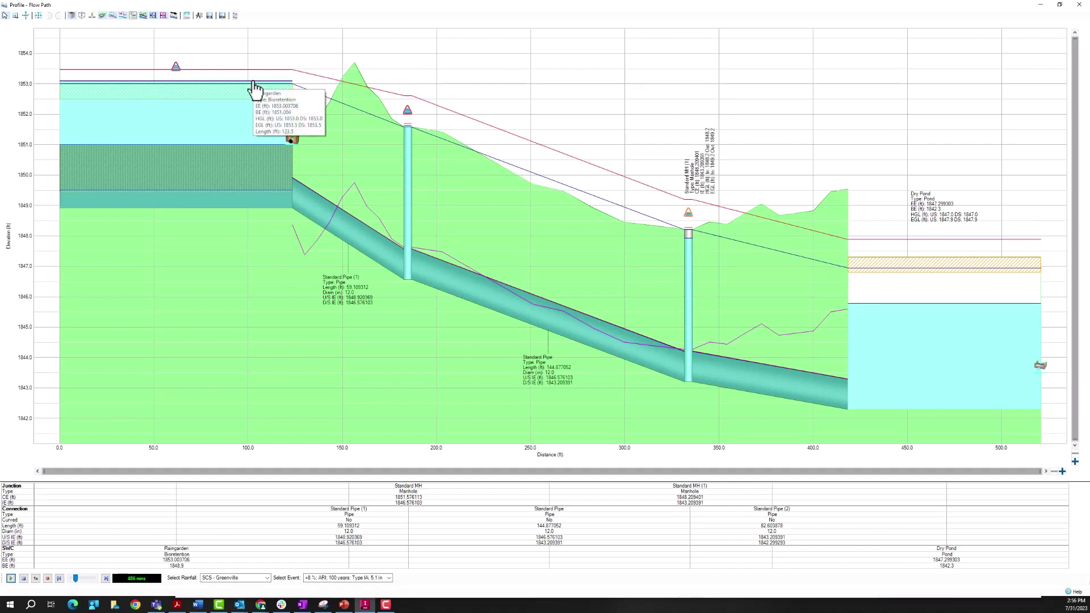
{"action": "mouse_move", "coordinate": [412, 133]}
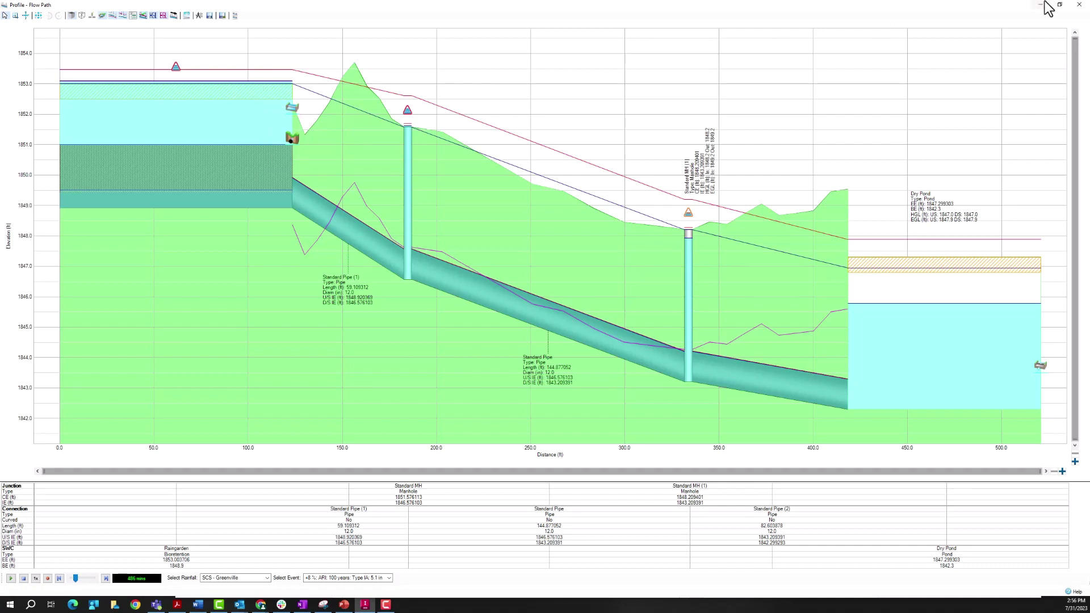
- Close the long profile and return to the site plan with the Analysis tools showing
{"action": "left_click", "coordinate": [1079, 5]}
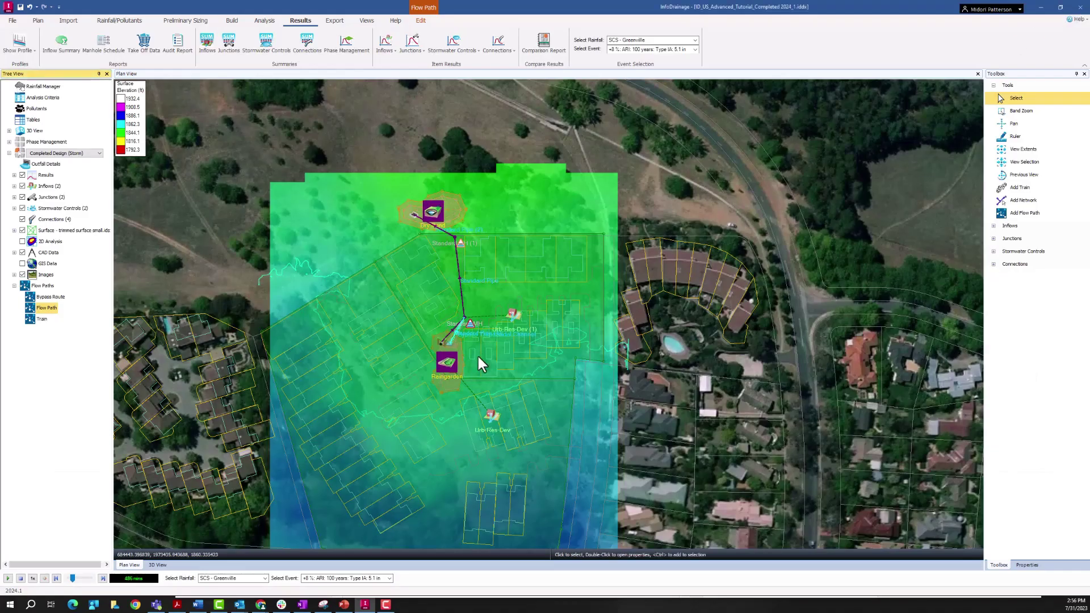
{"action": "scroll", "coordinate": [450, 388], "scroll_direction": "up", "scroll_amount": 2}
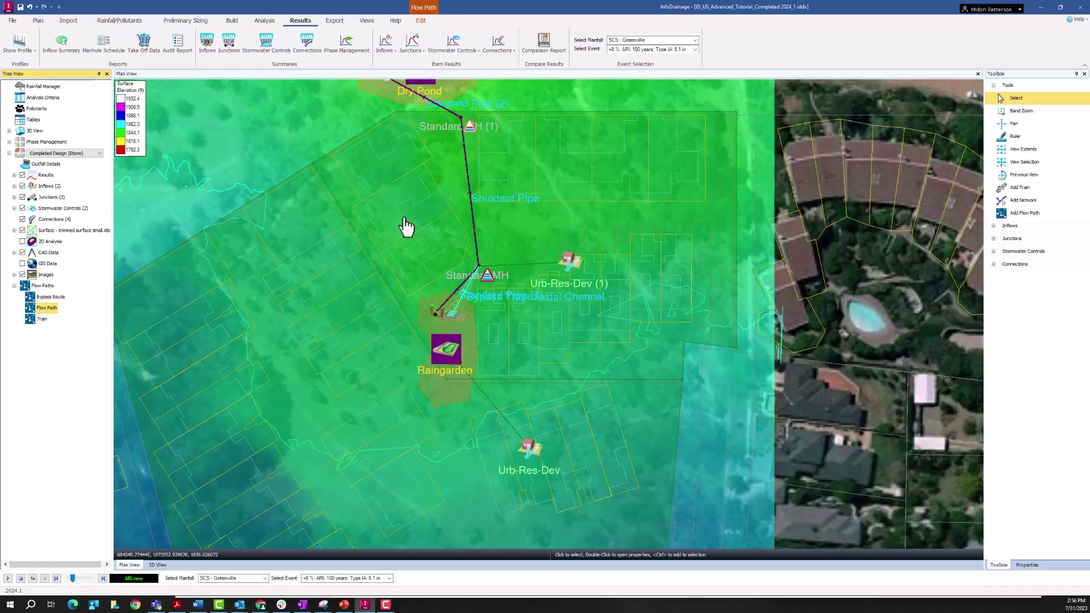
{"action": "left_click", "coordinate": [264, 21]}
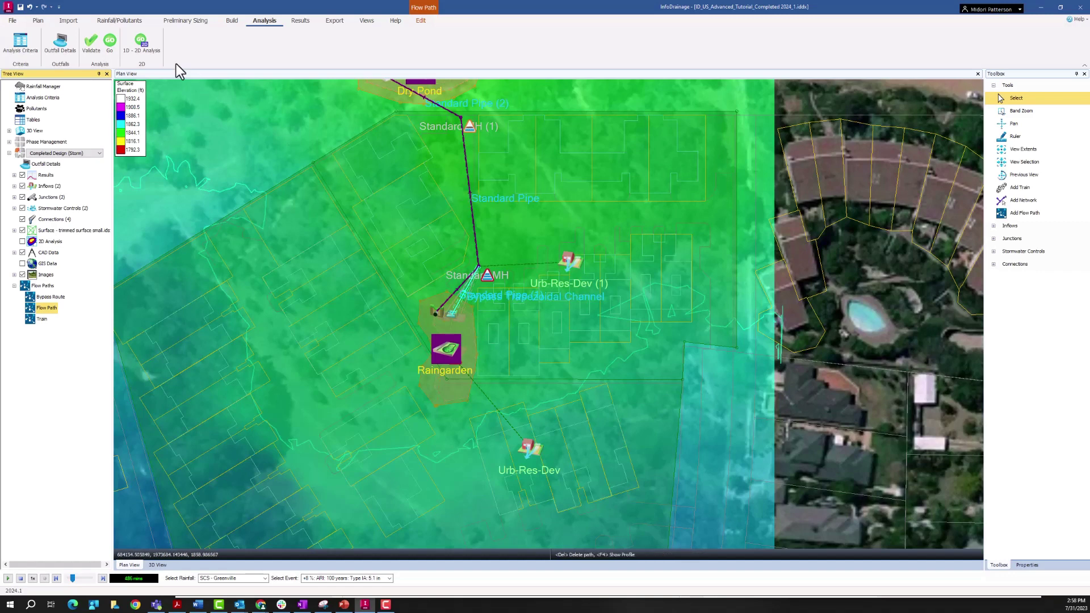
- Set 2D Min Element Area to 50, keeping 8% rainfall increase and the 100-year Type IA storm
{"action": "left_click", "coordinate": [142, 46]}
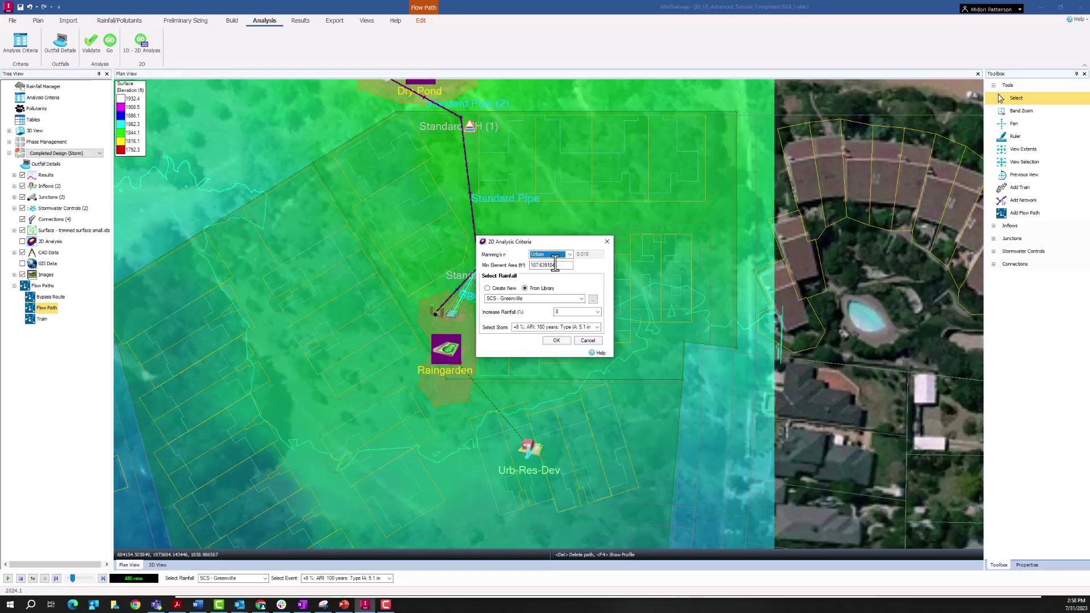
{"action": "left_click_drag", "start_coordinate": [533, 243], "coordinate": [507, 246]}
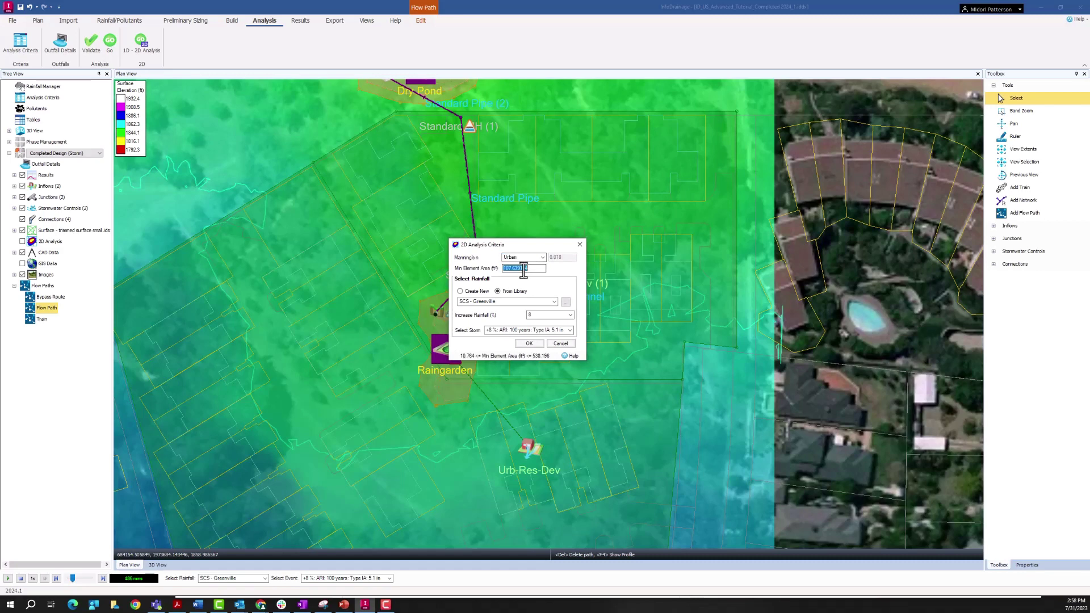
{"action": "left_click_drag", "start_coordinate": [503, 268], "coordinate": [523, 271]}
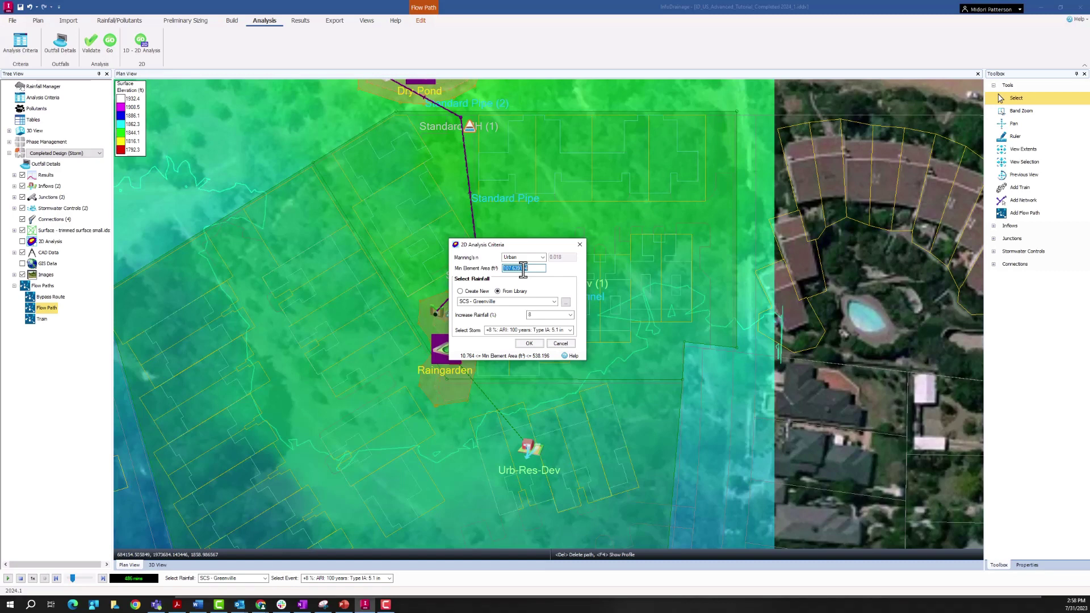
{"action": "type", "text": "50"}
{"action": "left_click", "coordinate": [543, 314]}
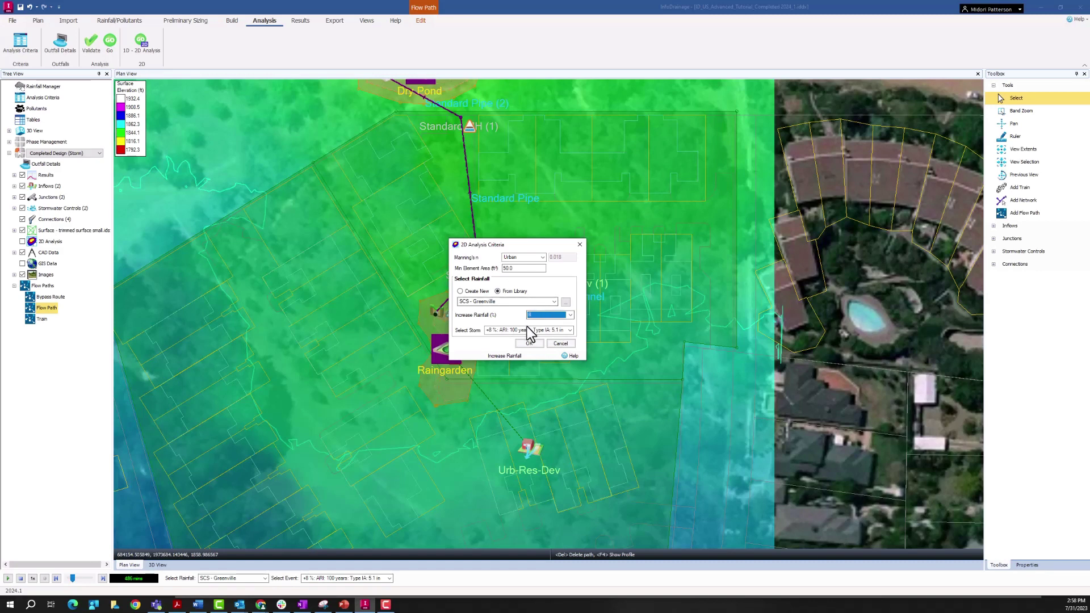
{"action": "left_click", "coordinate": [527, 329]}
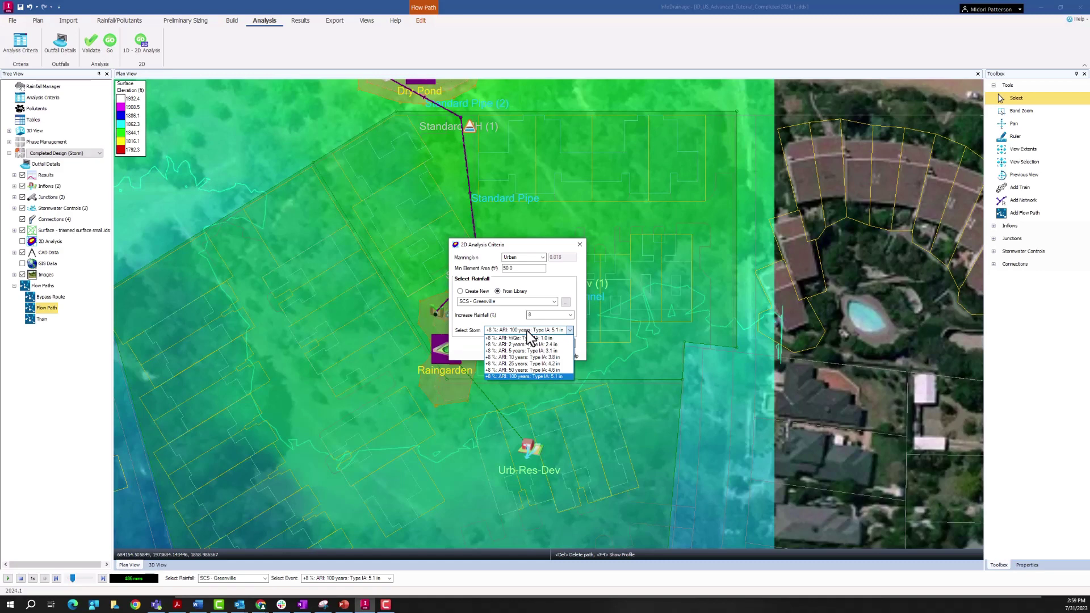
{"action": "left_click", "coordinate": [521, 376]}
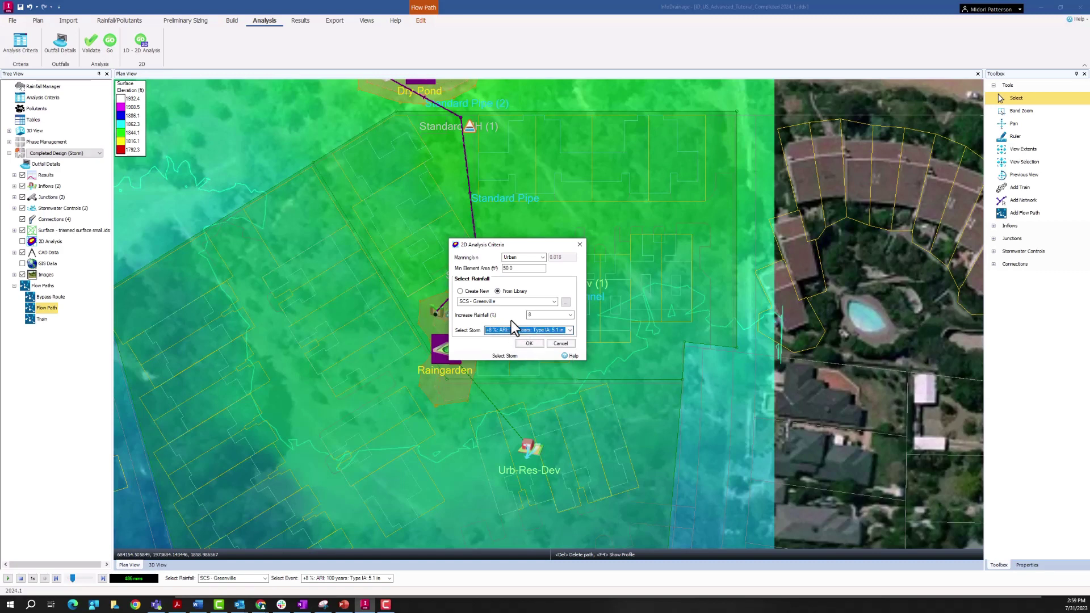
- Run the coupled 1D-2D analysis, centre the plan on the site, and expand the 2D Analysis layers
{"action": "left_click", "coordinate": [527, 343]}
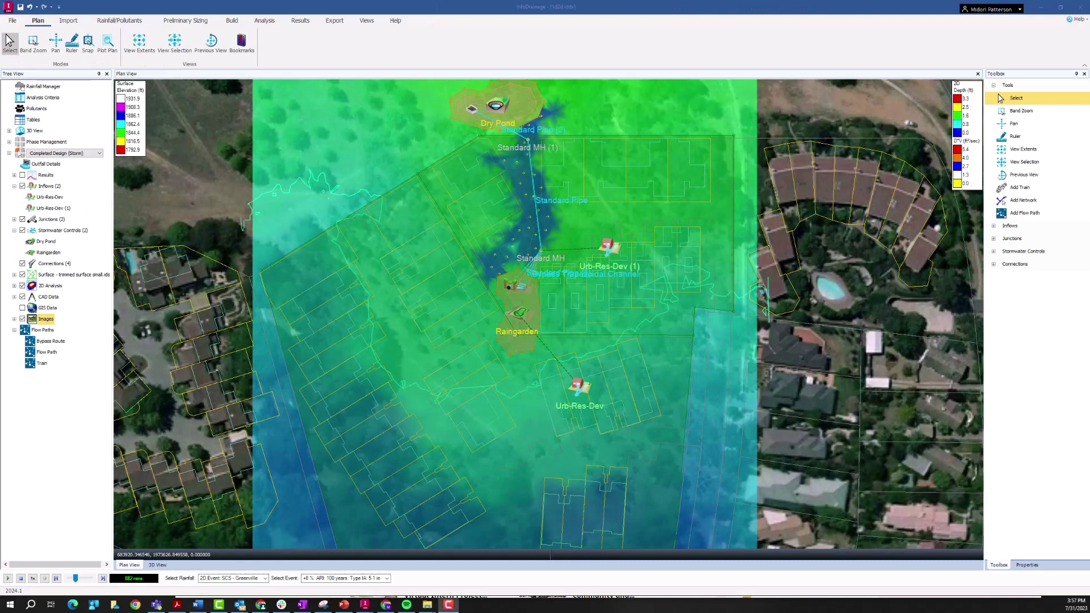
{"action": "middle_click_drag", "start_coordinate": [564, 231], "coordinate": [544, 296]}
{"action": "scroll", "coordinate": [536, 308], "scroll_direction": "down", "scroll_amount": 1}
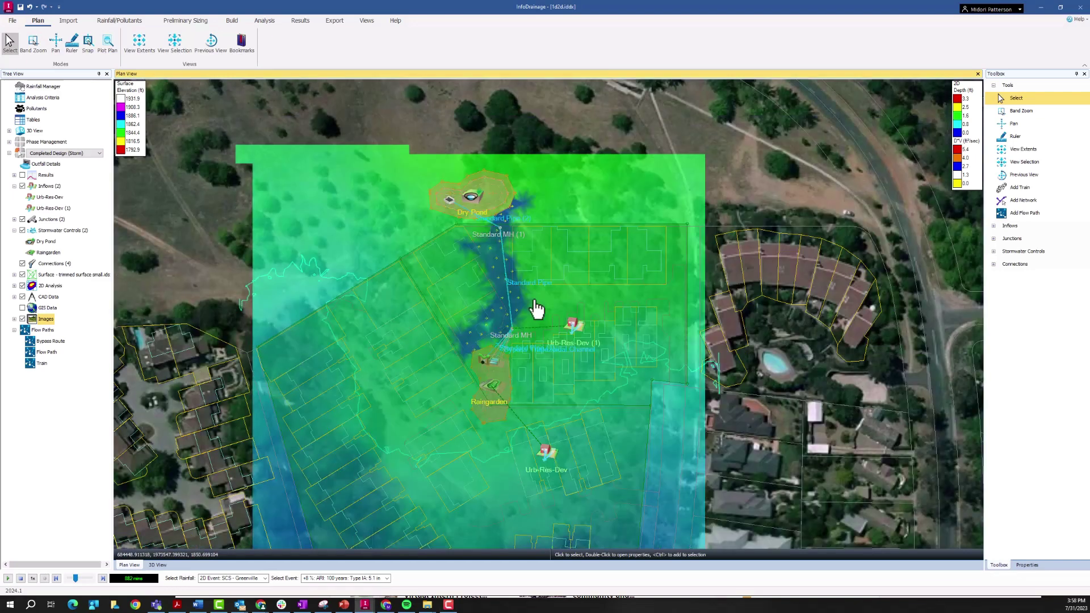
{"action": "scroll", "coordinate": [506, 295], "scroll_direction": "up", "scroll_amount": 1}
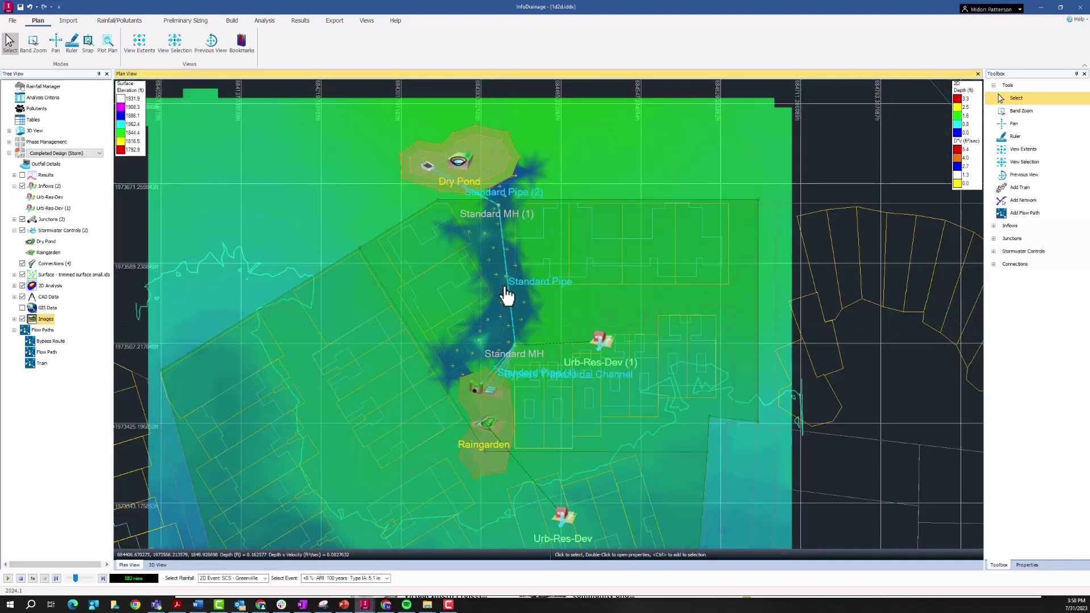
{"action": "scroll", "coordinate": [516, 306], "scroll_direction": "up", "scroll_amount": 1}
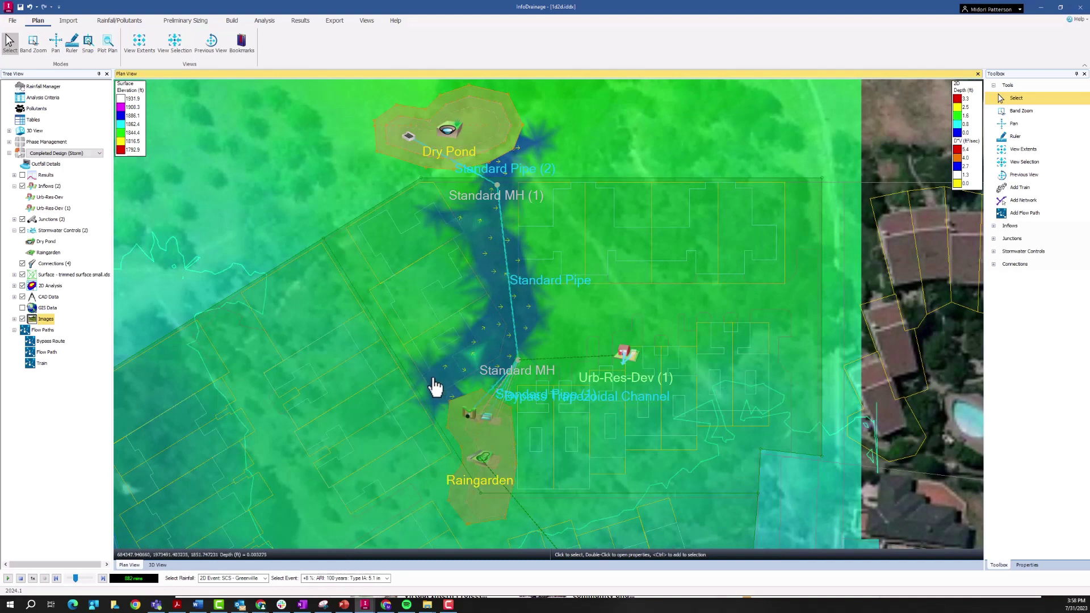
{"action": "left_click", "coordinate": [14, 286]}
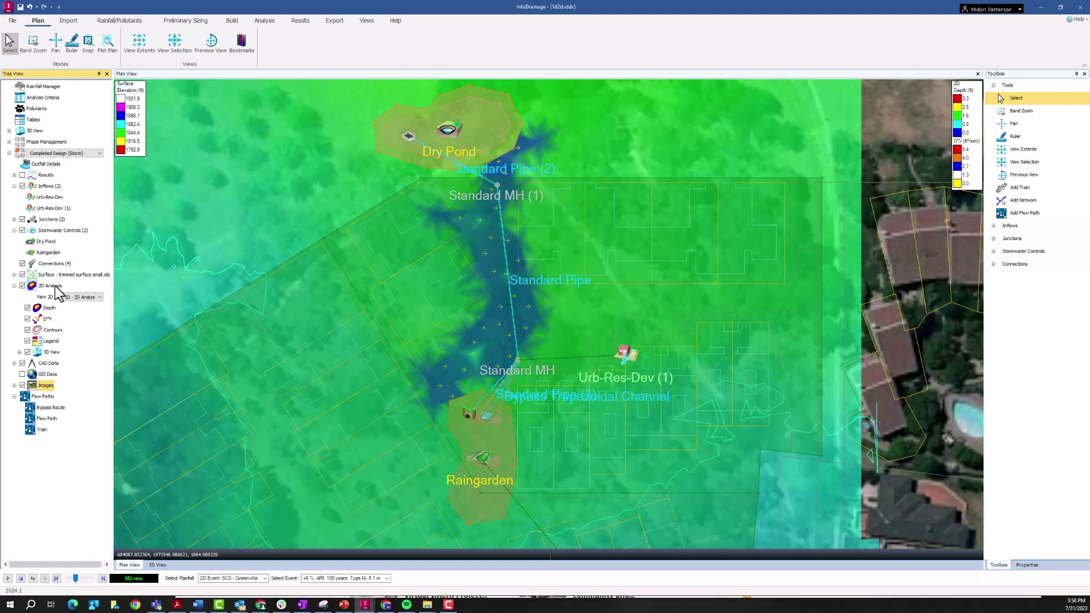
{"action": "left_click", "coordinate": [28, 318]}
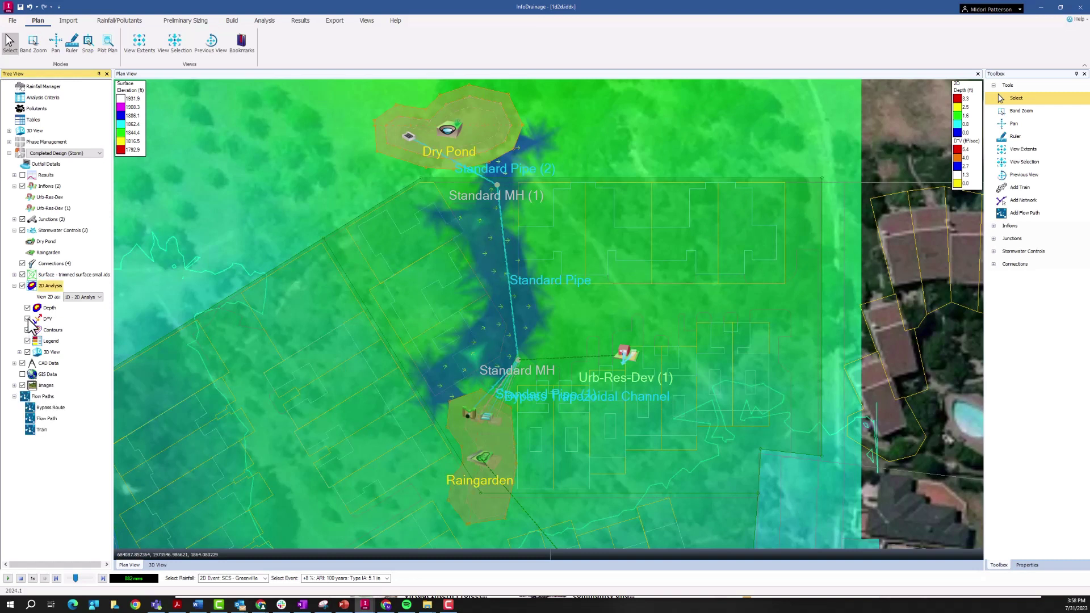
{"action": "left_click", "coordinate": [27, 309]}
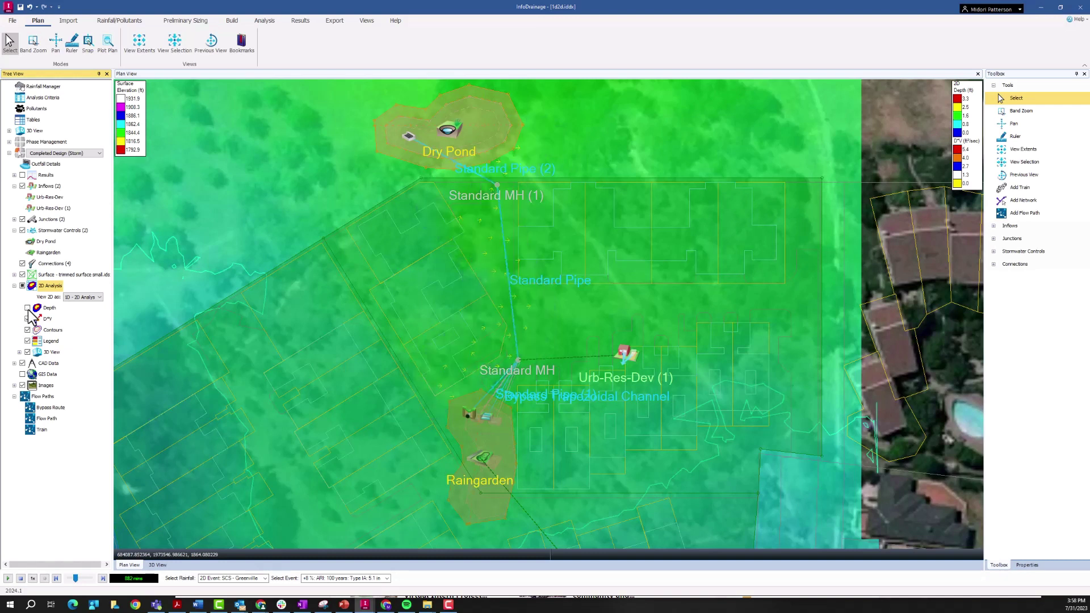
{"action": "left_click", "coordinate": [28, 307]}
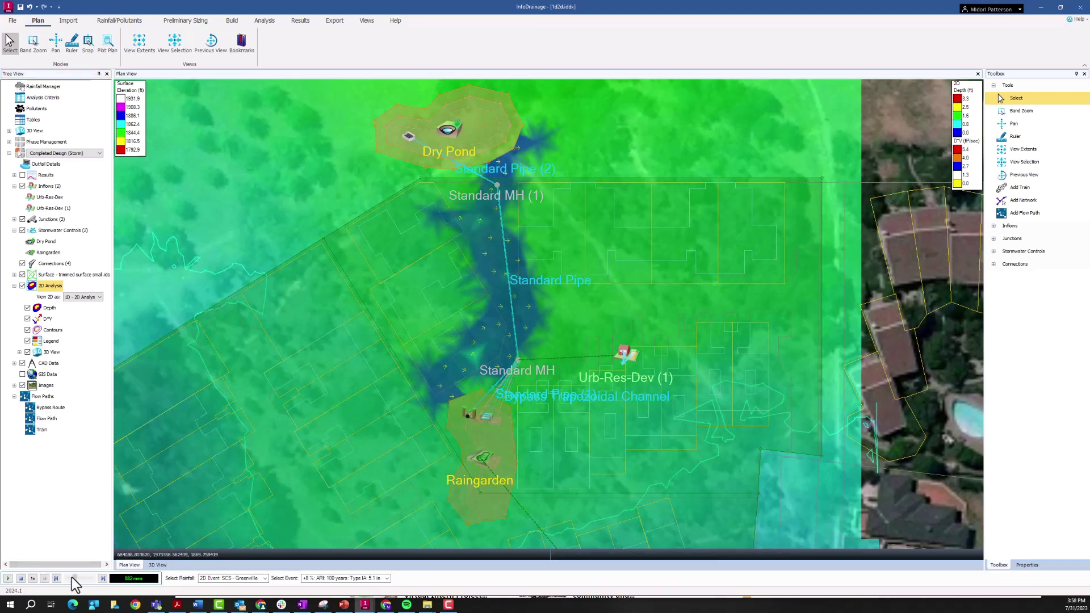
- Animate the flood results through the storm, scrubbing time steps and playing at 2x speed before stopping
{"action": "left_click_drag", "start_coordinate": [76, 578], "coordinate": [69, 578]}
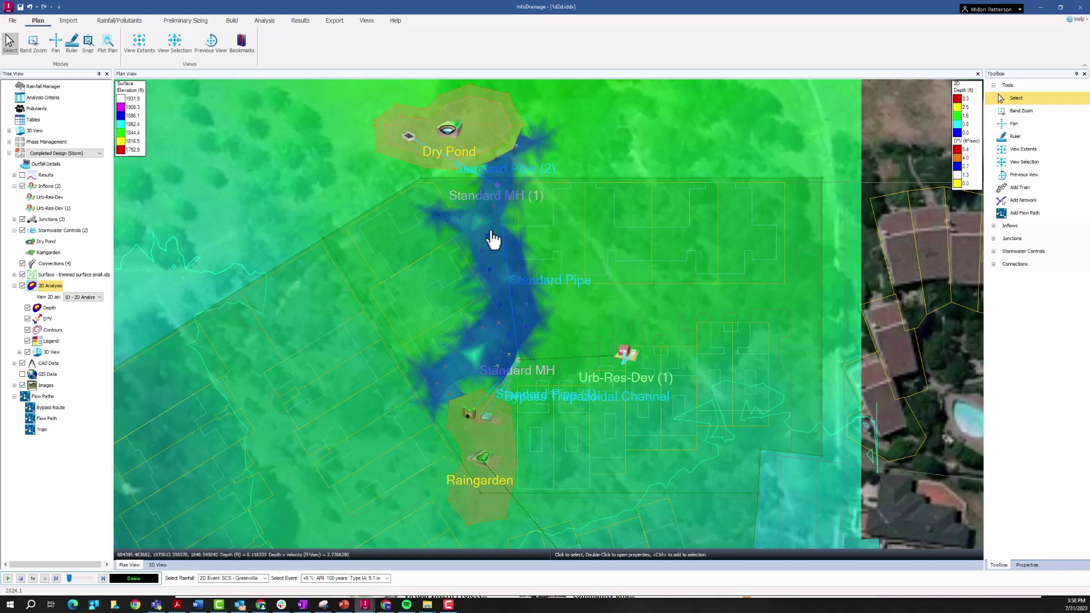
{"action": "left_click", "coordinate": [8, 578]}
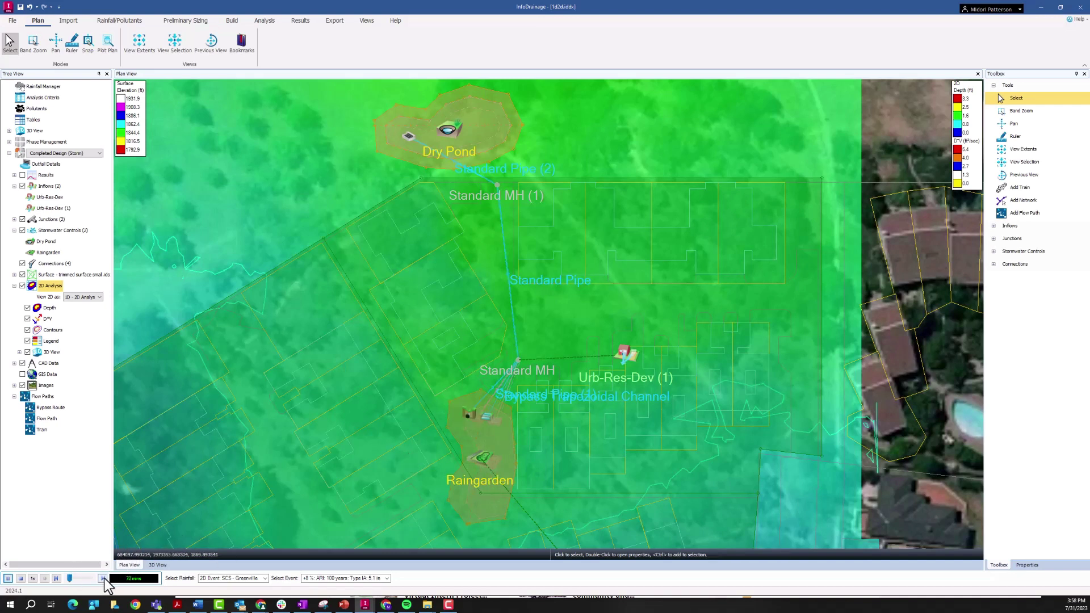
{"action": "left_click_drag", "start_coordinate": [73, 579], "coordinate": [74, 579]}
{"action": "left_click_drag", "start_coordinate": [72, 579], "coordinate": [73, 579]}
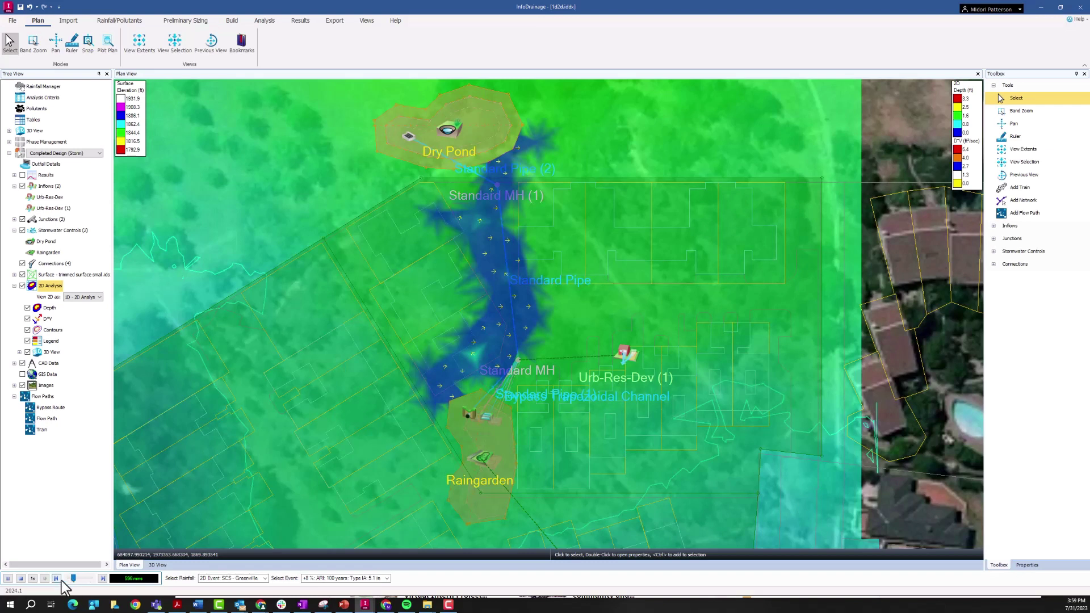
{"action": "left_click", "coordinate": [57, 579]}
{"action": "left_click_drag", "start_coordinate": [74, 579], "coordinate": [70, 579]}
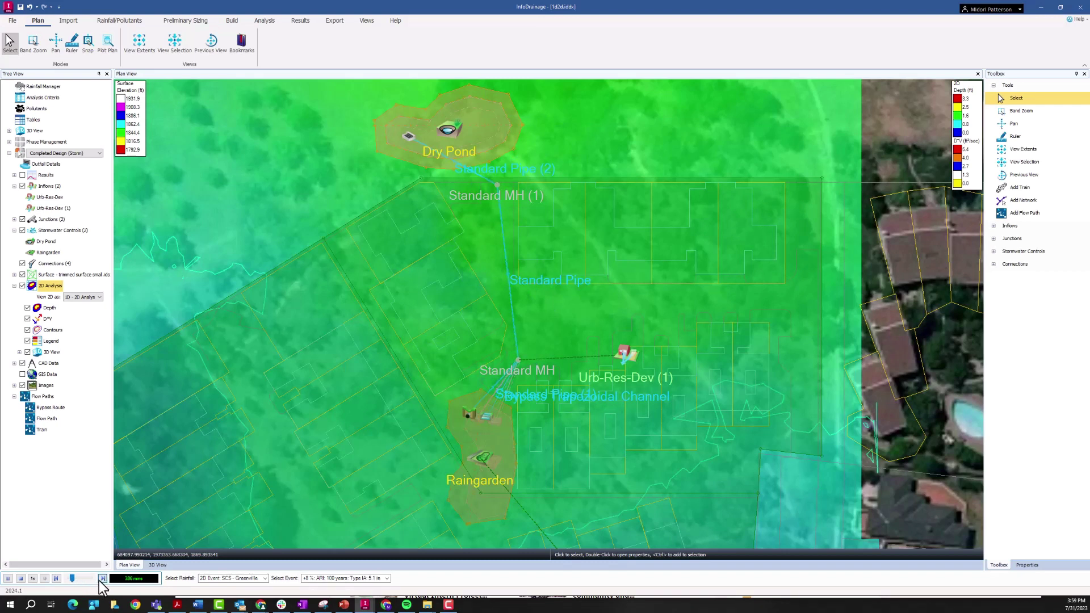
{"action": "left_click", "coordinate": [32, 578]}
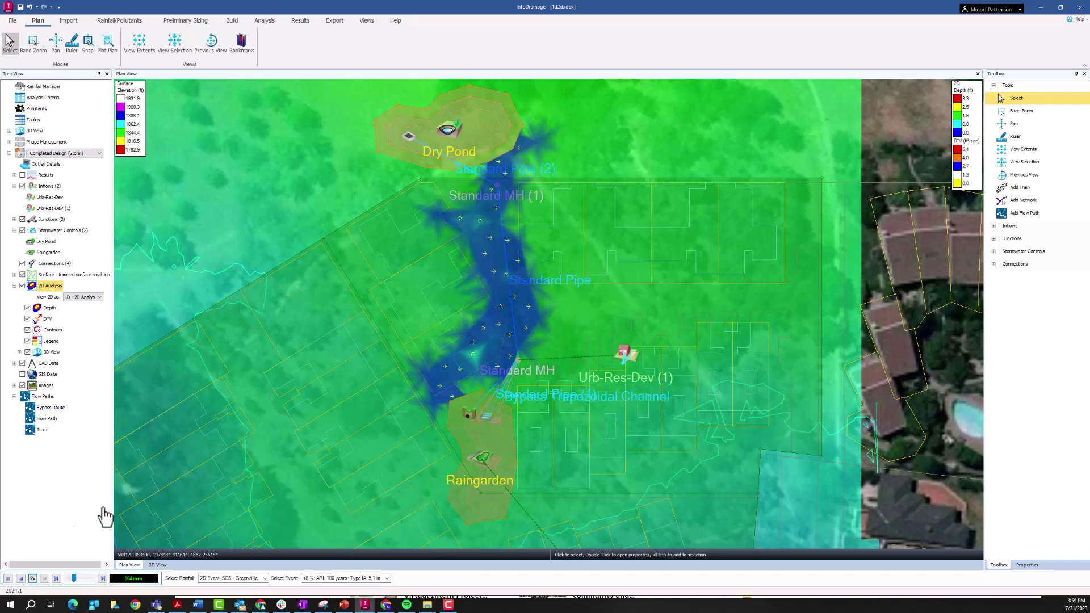
{"action": "left_click", "coordinate": [8, 578]}
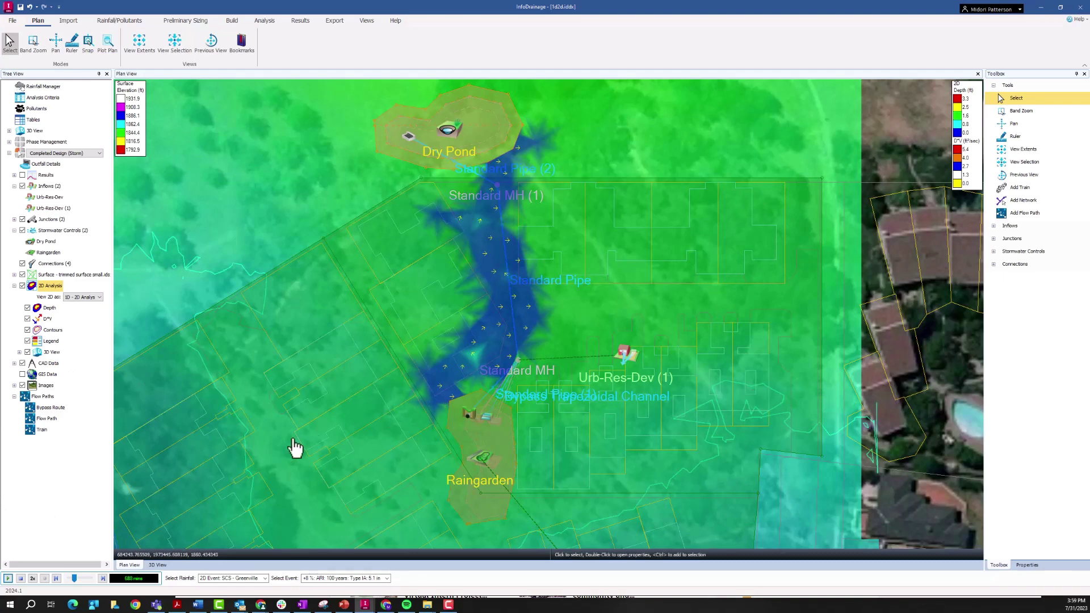
- View the flood results in 3D, rewind to an earlier time step, then return to plan view
{"action": "left_click", "coordinate": [158, 566]}
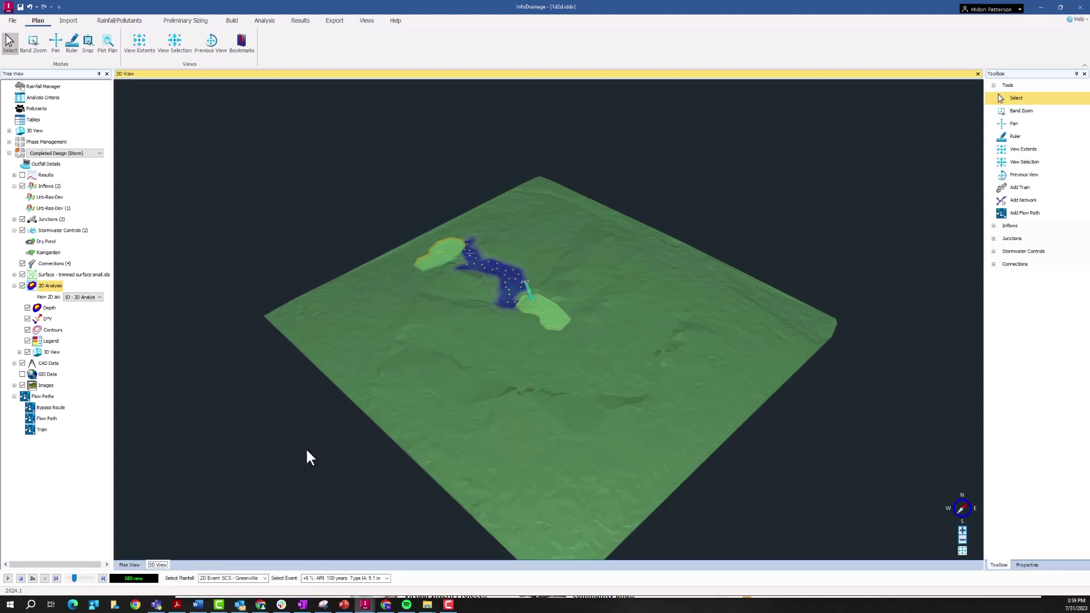
{"action": "left_click", "coordinate": [57, 579]}
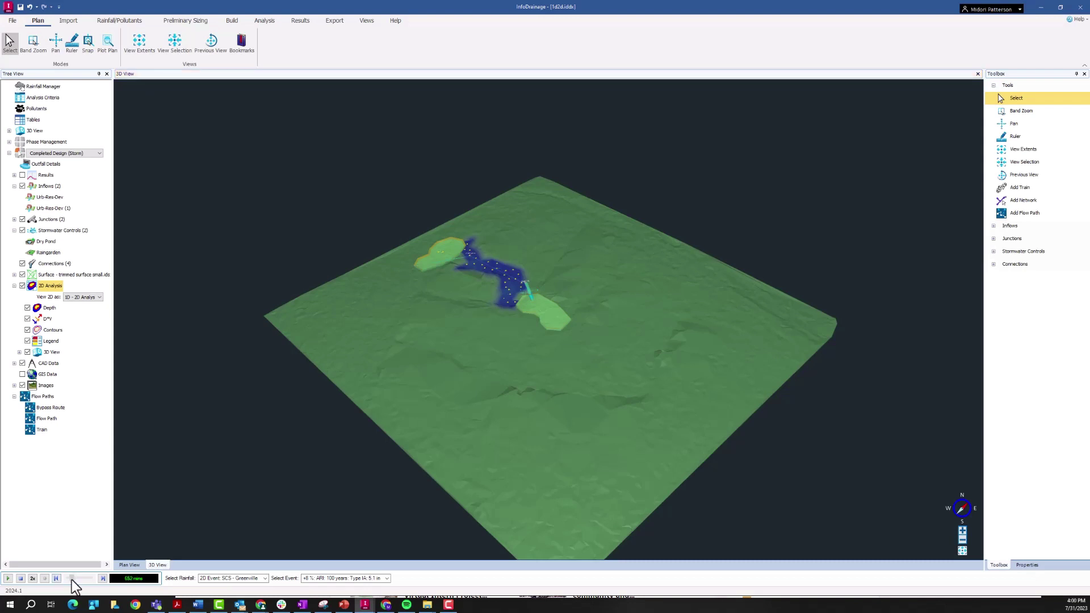
{"action": "left_click", "coordinate": [71, 579]}
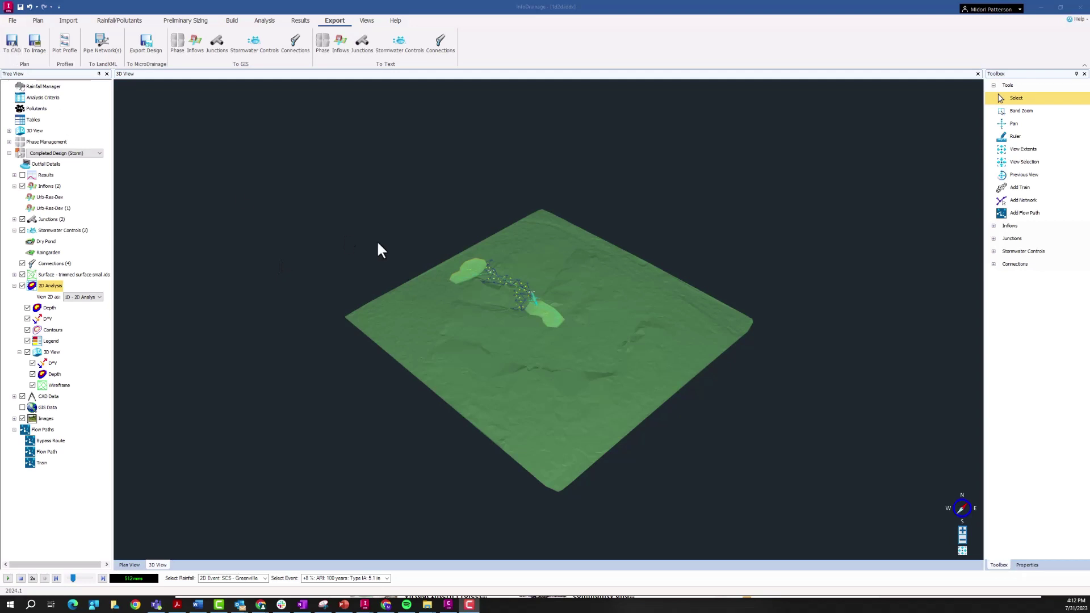
{"action": "left_click", "coordinate": [129, 566]}
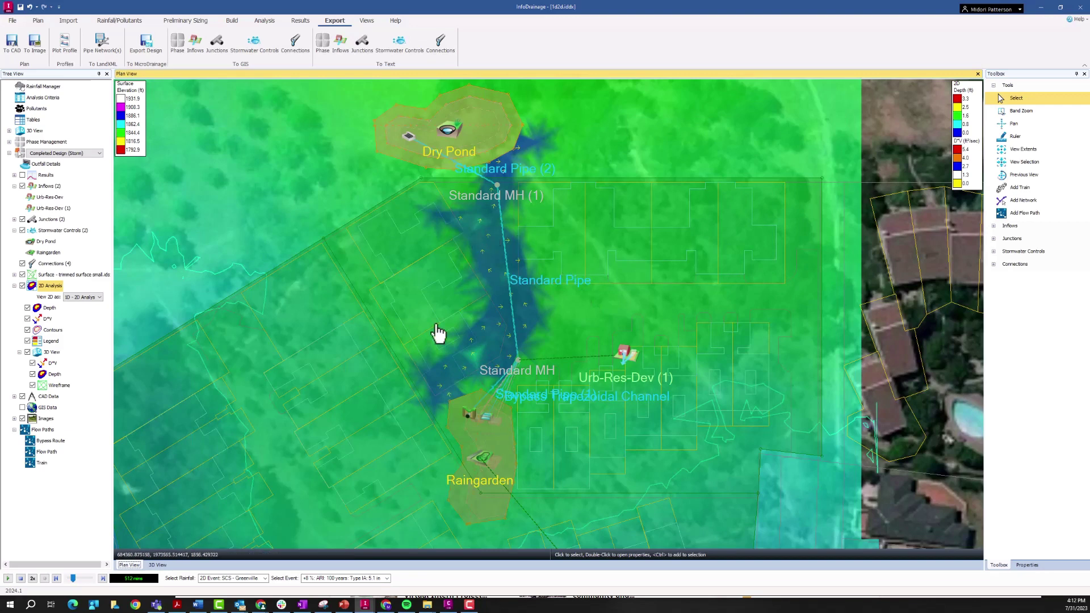
- Inspect 1d2danalysis.dwg in Civil 3D with a narrower layer list and zoomed-out view, then minimize Civil 3D
{"action": "left_click", "coordinate": [449, 605]}
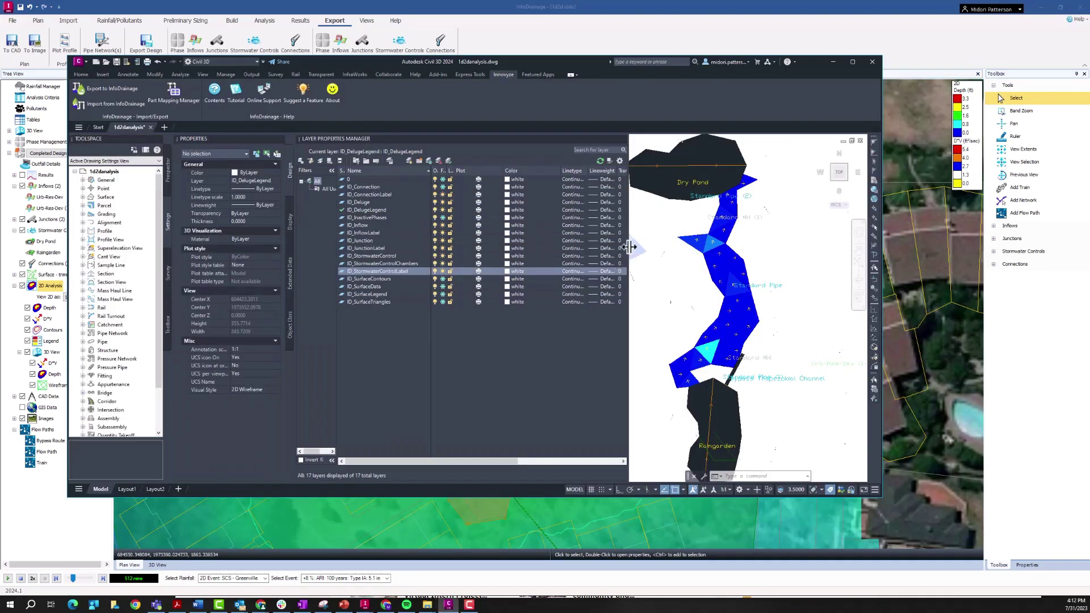
{"action": "left_click_drag", "start_coordinate": [628, 248], "coordinate": [494, 255]}
{"action": "scroll", "coordinate": [767, 256], "scroll_direction": "down", "scroll_amount": 2}
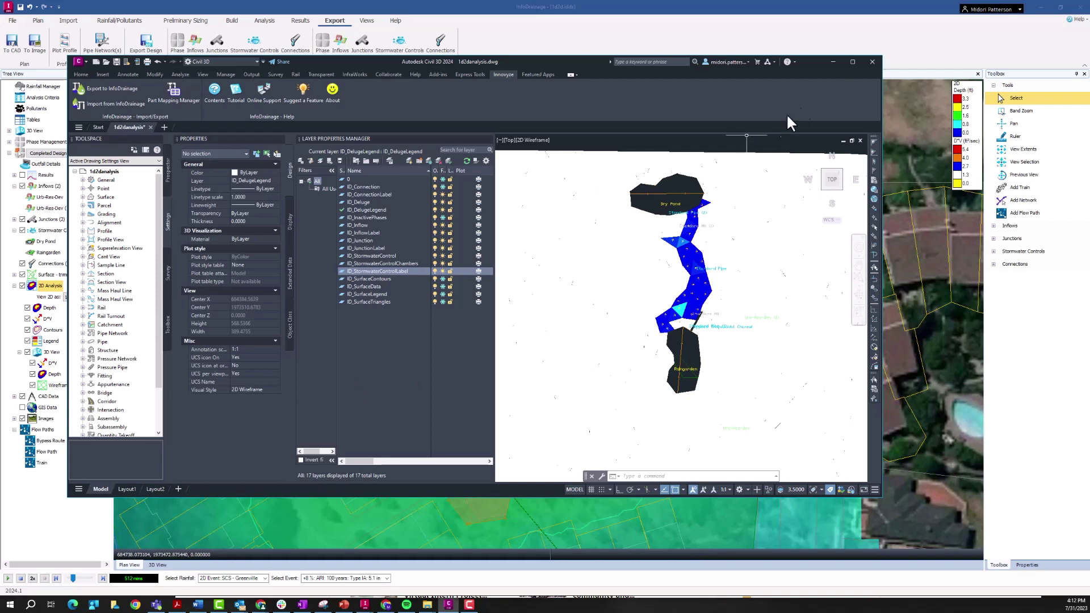
{"action": "left_click", "coordinate": [839, 62]}
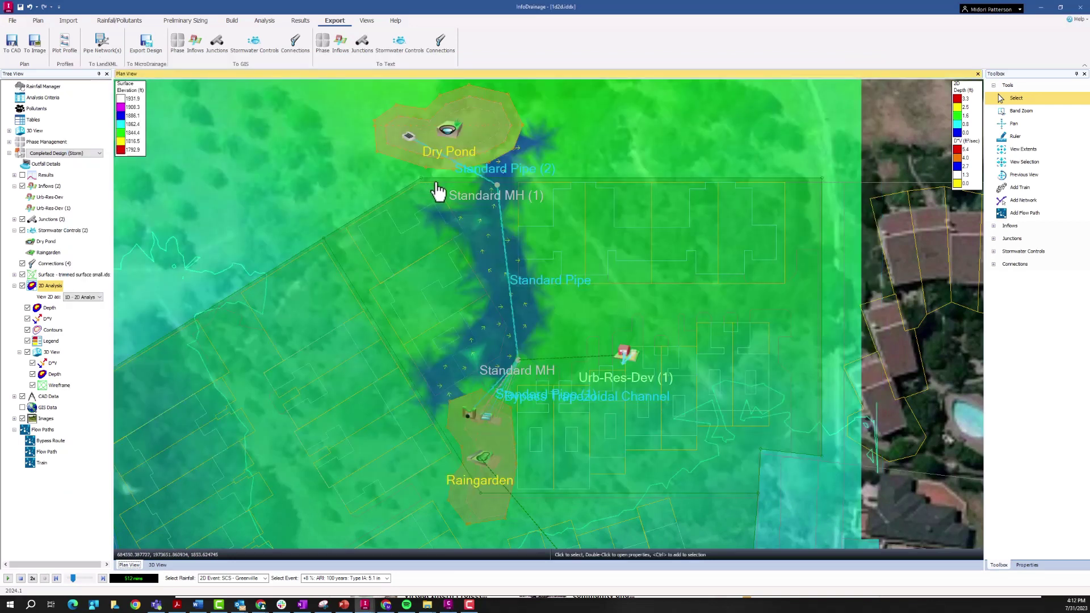